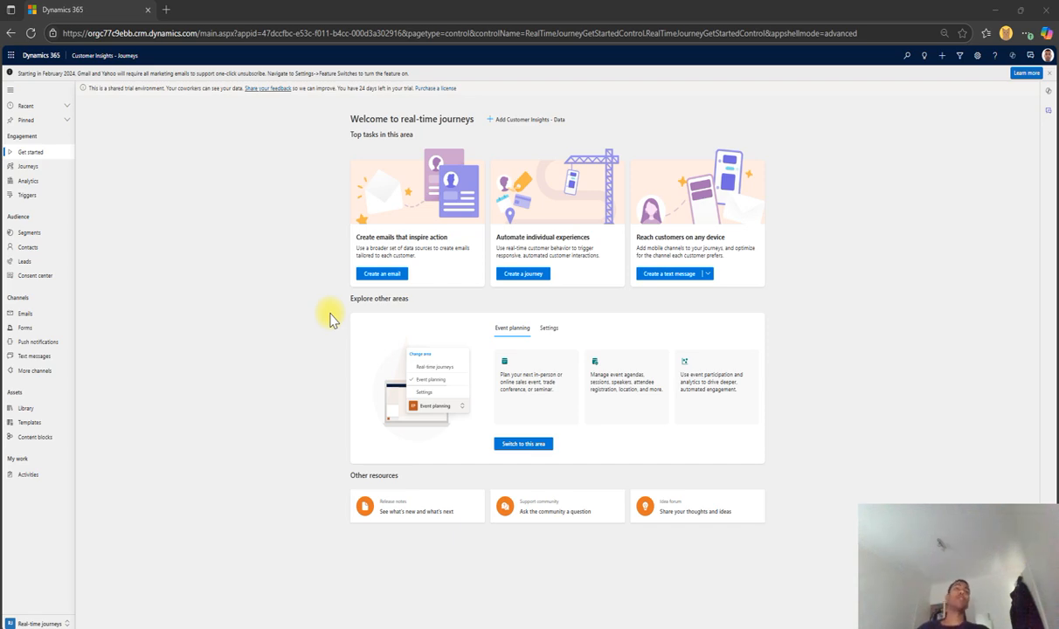
- Search the active contacts by the contact's first name and open the matching contact's communication preferences
{"action": "left_click", "coordinate": [24, 250]}
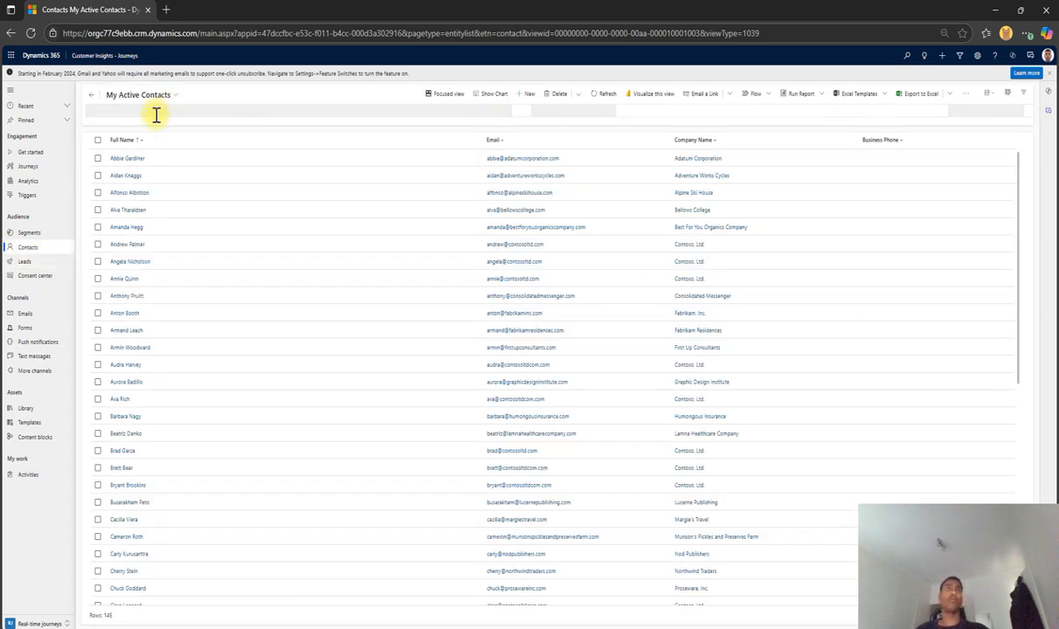
{"action": "left_click", "coordinate": [149, 113]}
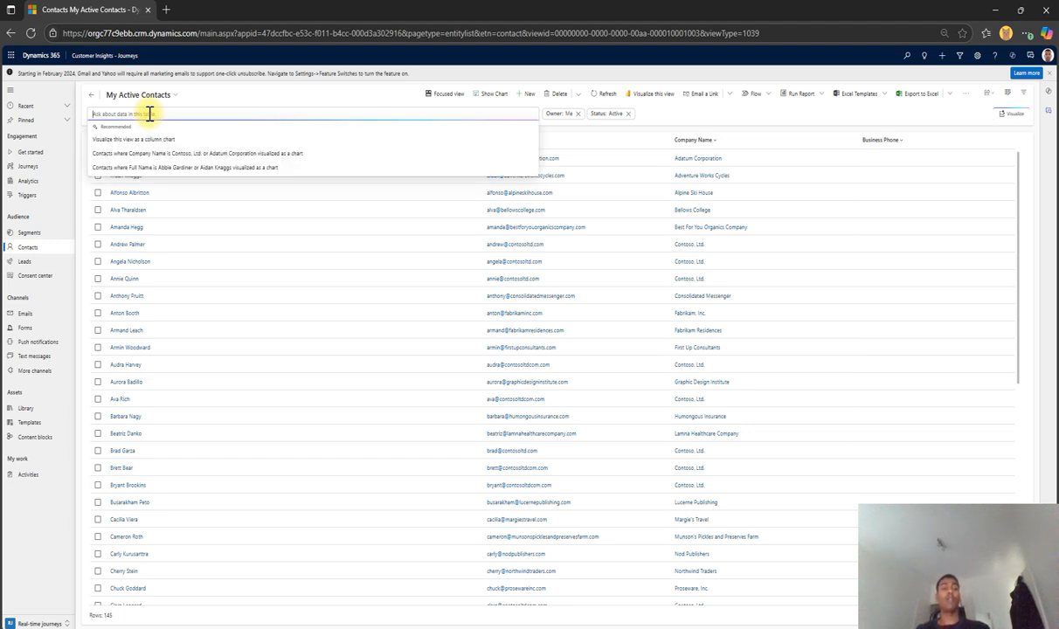
{"action": "type", "text": "Omar"}
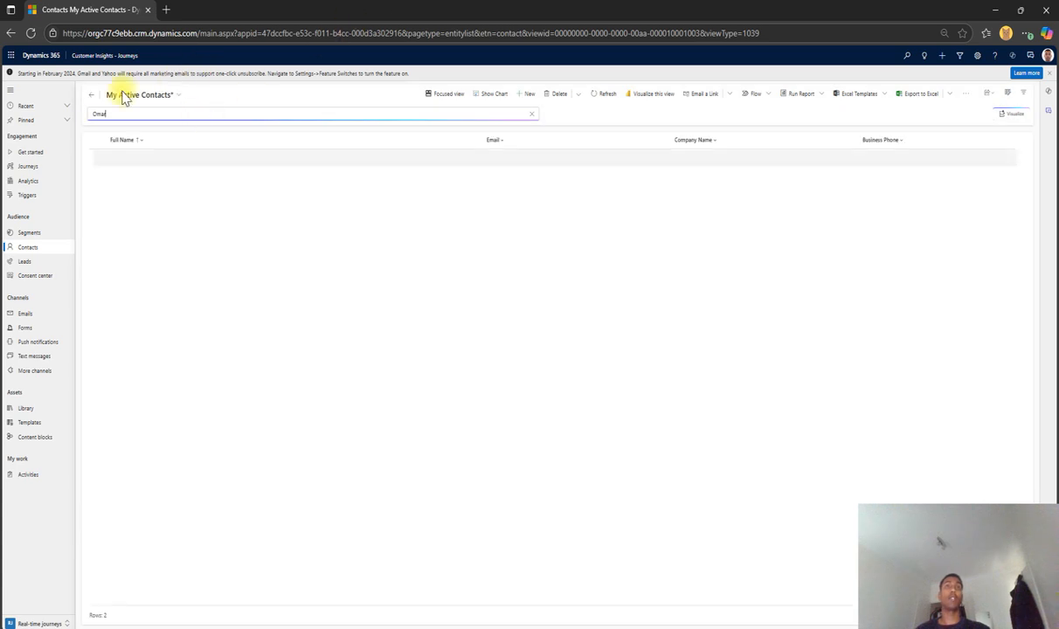
{"action": "double_click", "coordinate": [222, 165]}
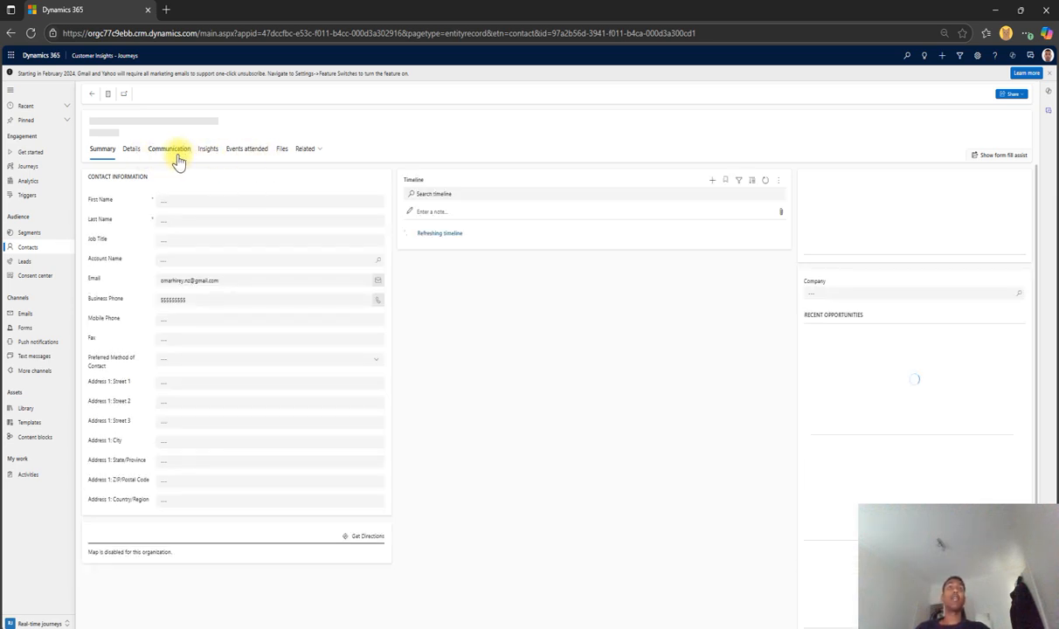
{"action": "left_click", "coordinate": [178, 154]}
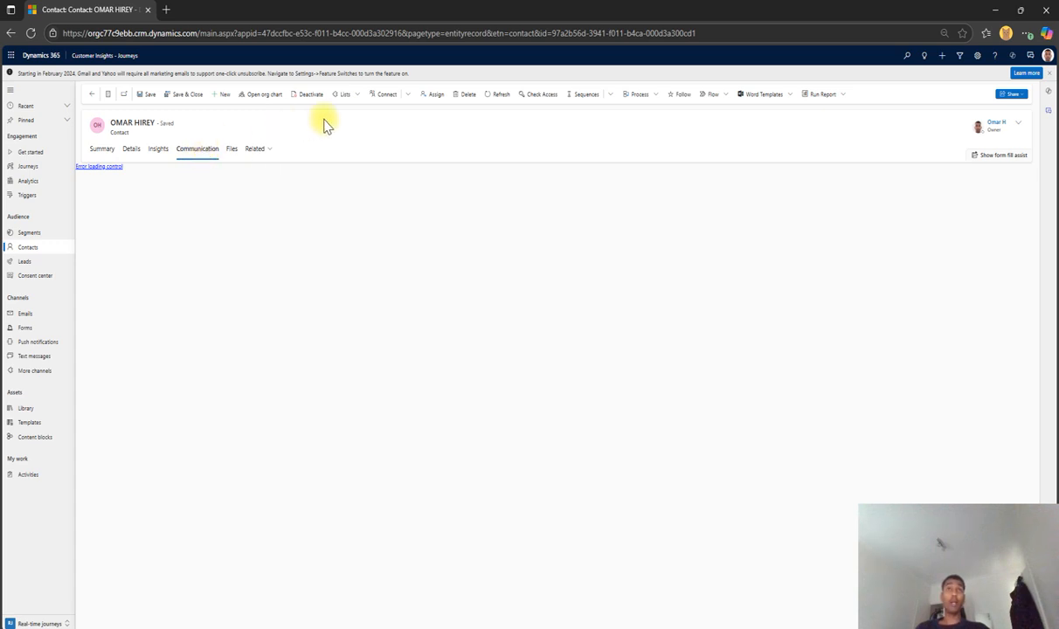
- Refresh the contact record, reopen its communication preferences, and read the details of the control loading error
{"action": "left_click", "coordinate": [502, 96]}
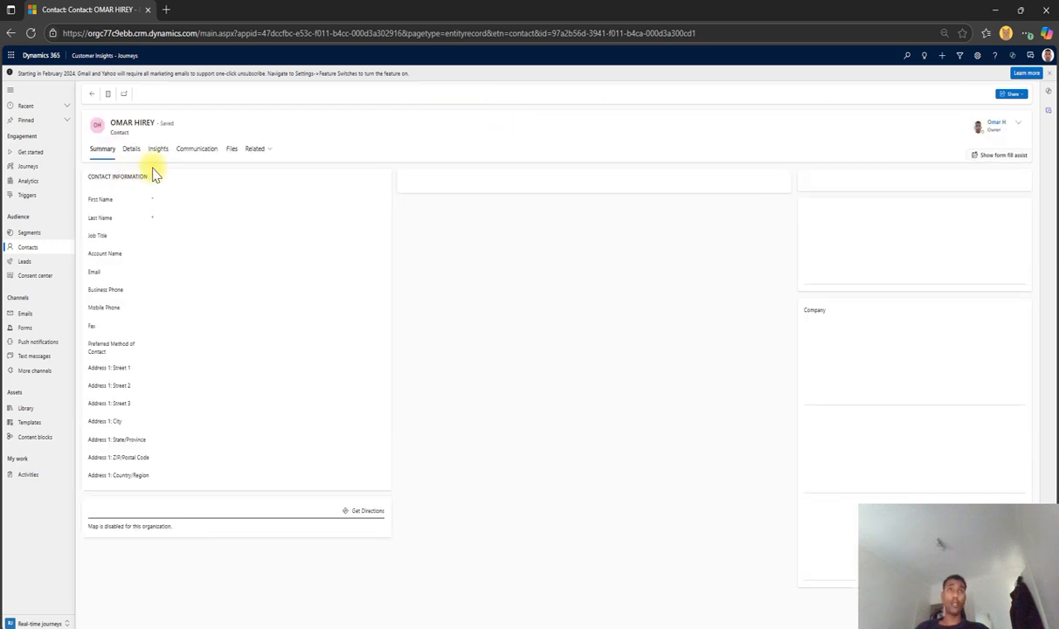
{"action": "left_click", "coordinate": [199, 153]}
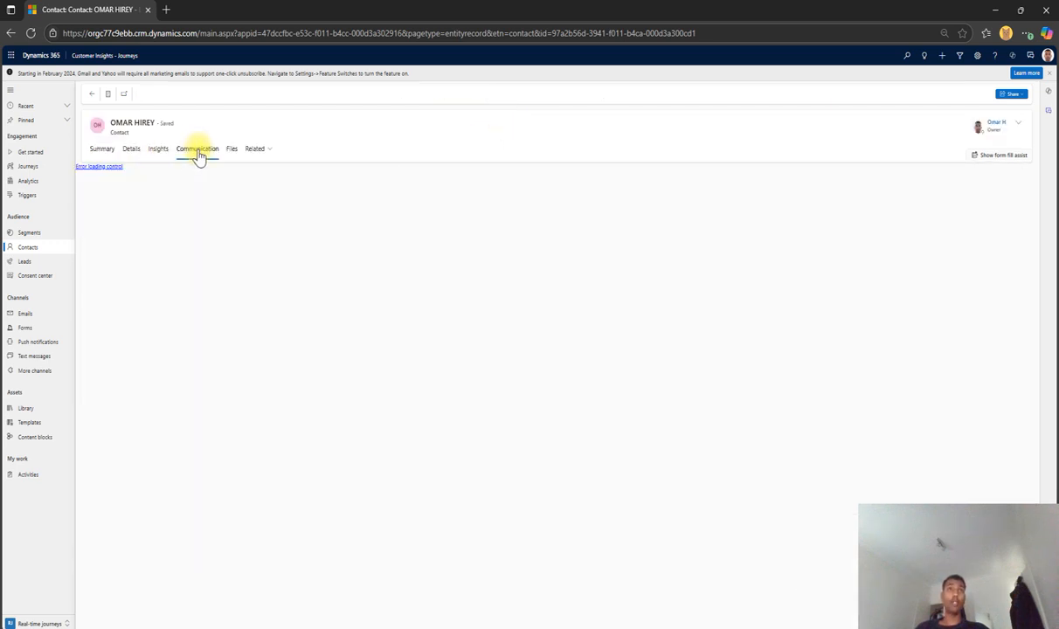
{"action": "left_click", "coordinate": [117, 168]}
{"action": "left_click_drag", "start_coordinate": [473, 306], "coordinate": [566, 329]}
{"action": "left_click", "coordinate": [553, 315]}
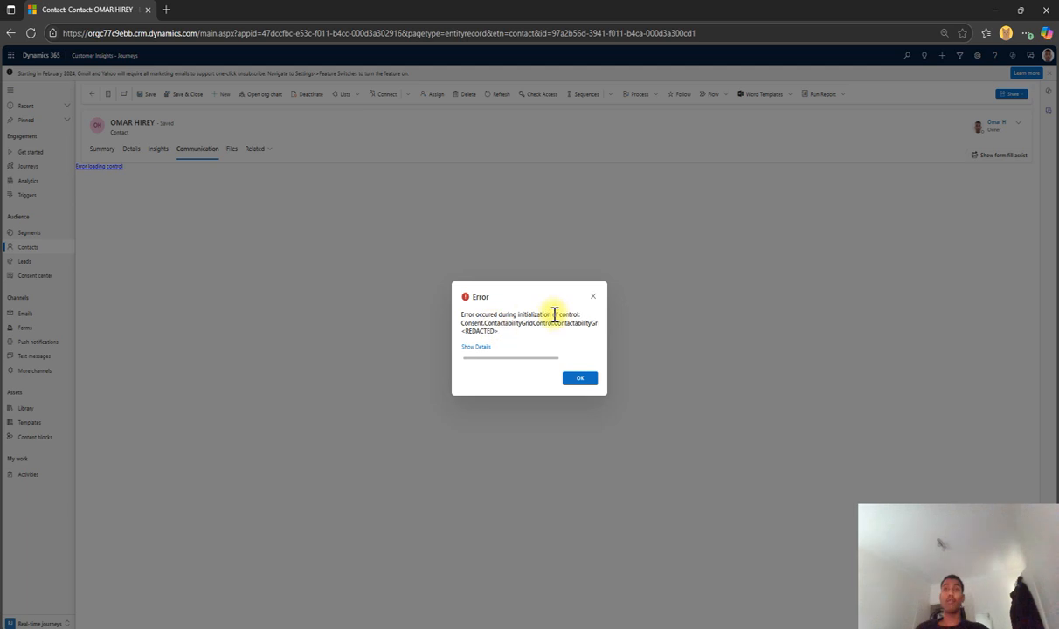
{"action": "left_click", "coordinate": [592, 296]}
- Open the Alpine Ski House contact from the active contacts and view its communication preferences
{"action": "left_click", "coordinate": [19, 248]}
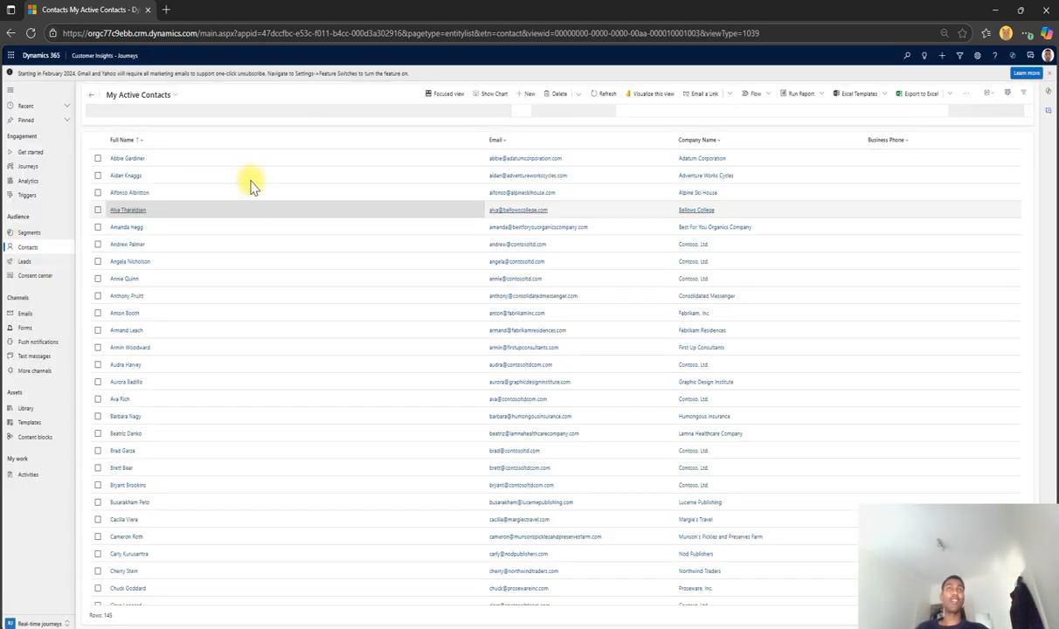
{"action": "double_click", "coordinate": [200, 194]}
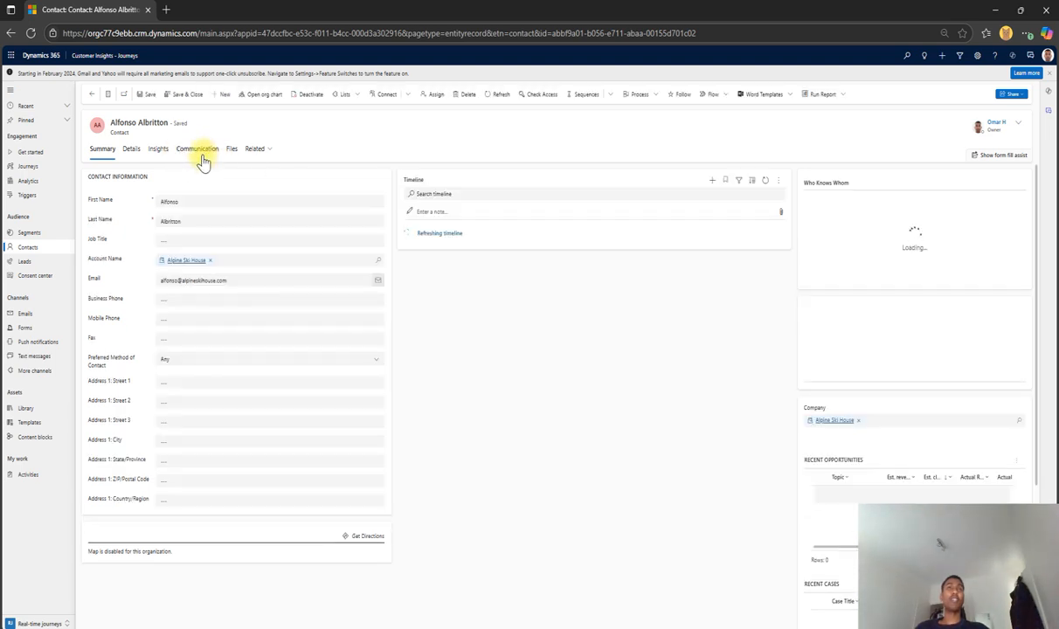
{"action": "left_click", "coordinate": [204, 159]}
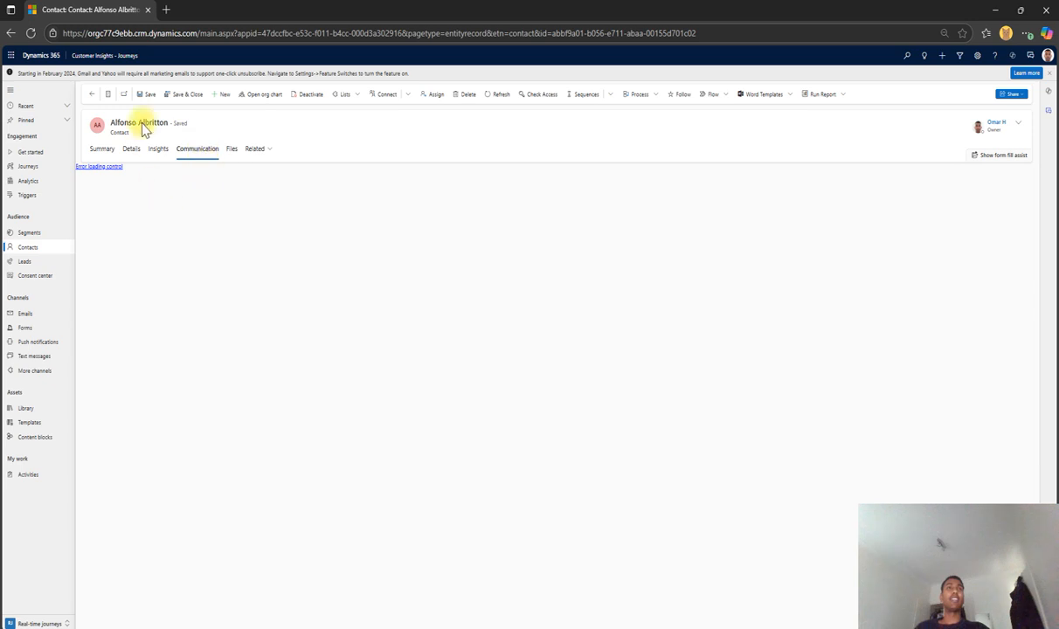
- Force a full page refresh with the browser developer tools open, close them, and reopen the contact's communication preferences
{"action": "right_click", "coordinate": [263, 277]}
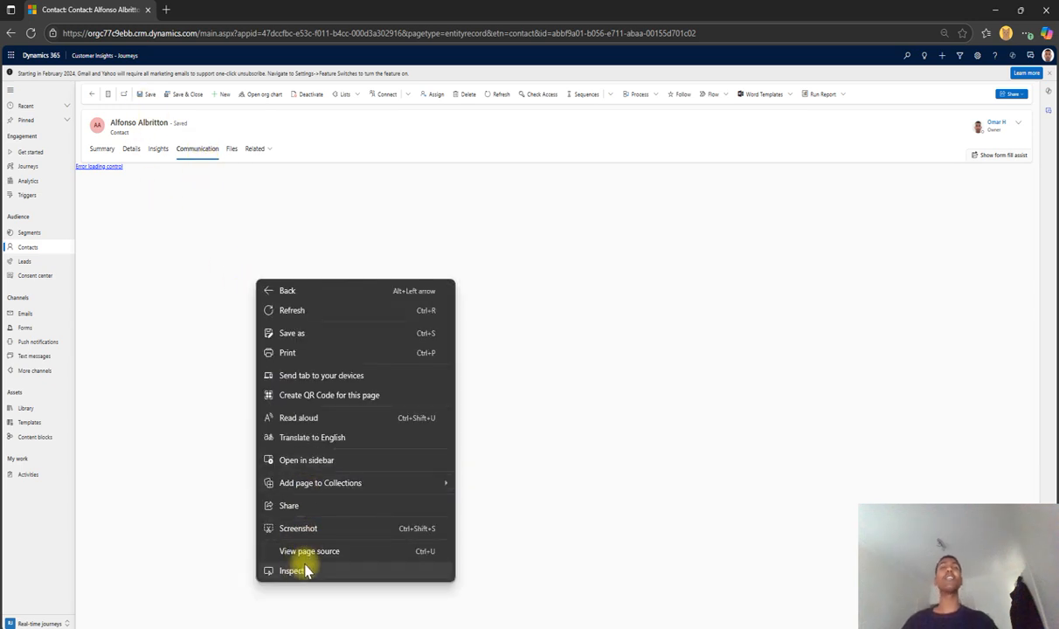
{"action": "left_click", "coordinate": [297, 569]}
{"action": "right_click", "coordinate": [30, 33]}
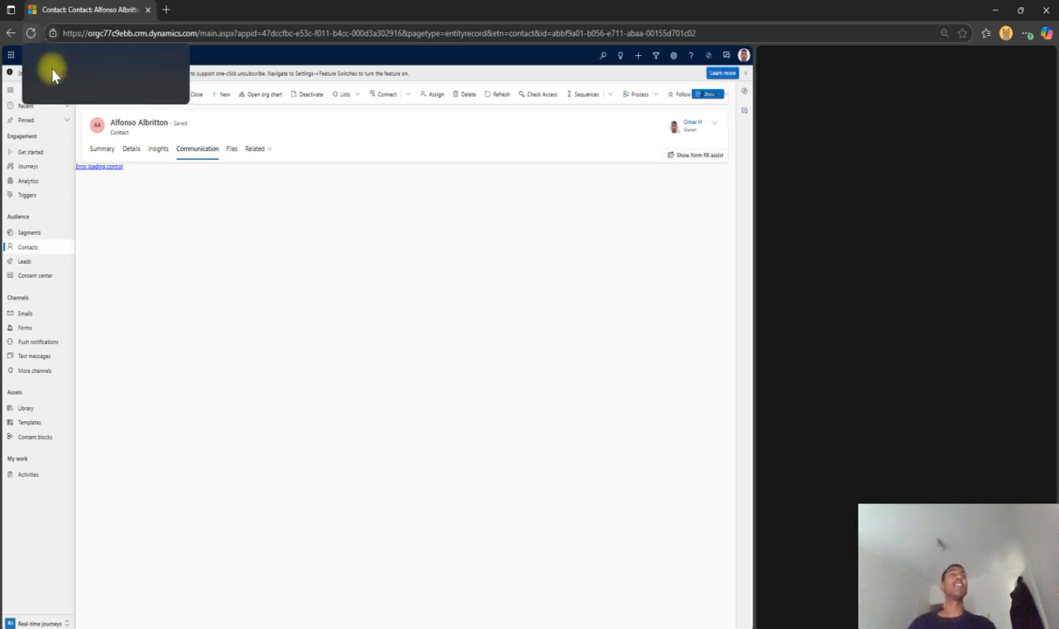
{"action": "left_click", "coordinate": [60, 94]}
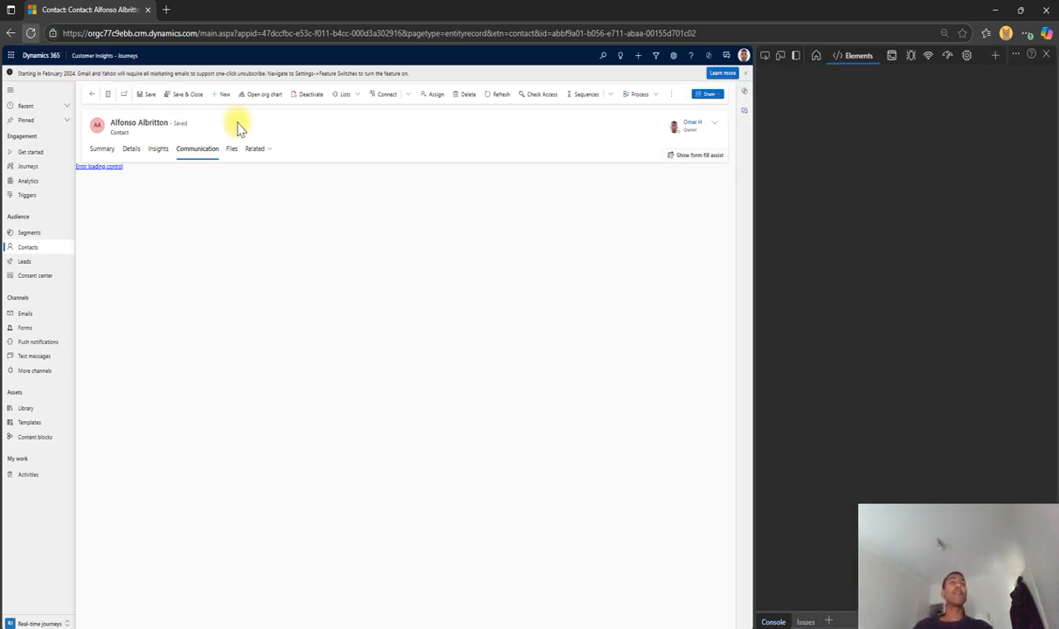
{"action": "left_click", "coordinate": [1049, 56]}
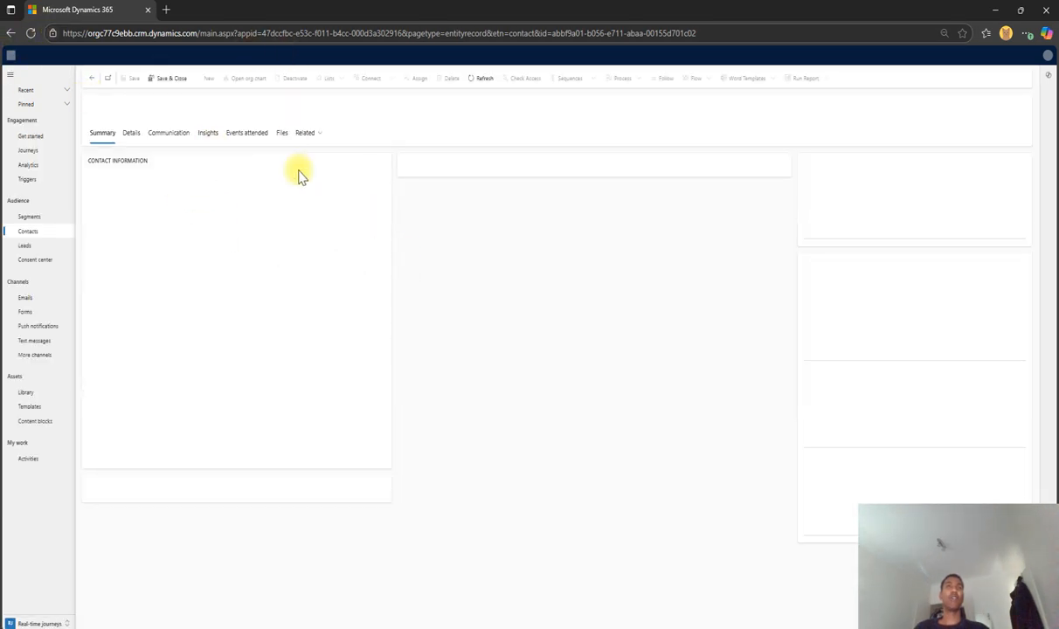
{"action": "left_click", "coordinate": [208, 136]}
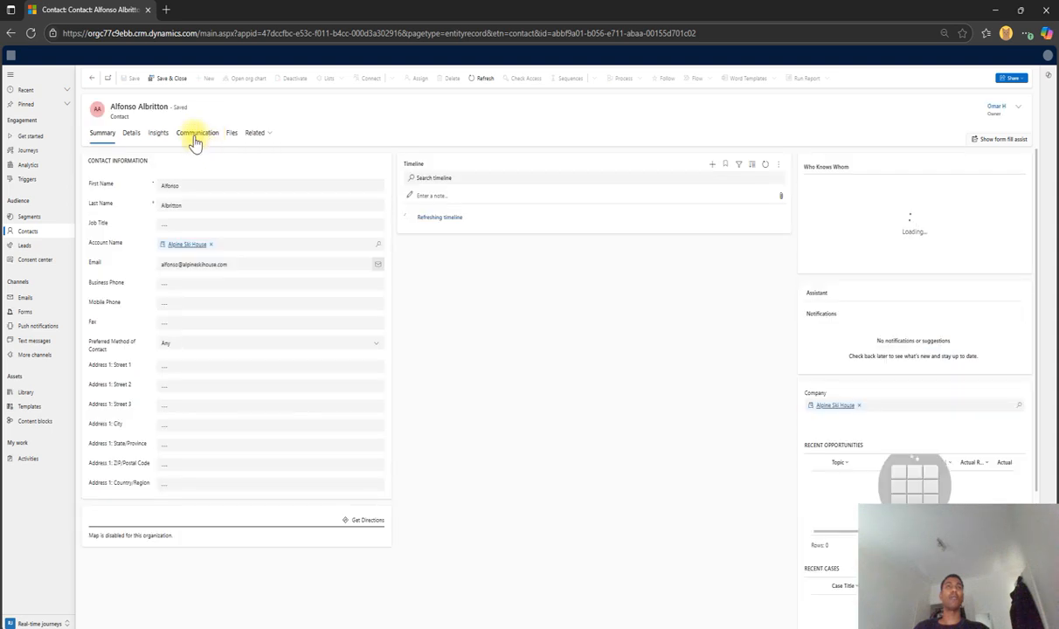
{"action": "left_click", "coordinate": [197, 139]}
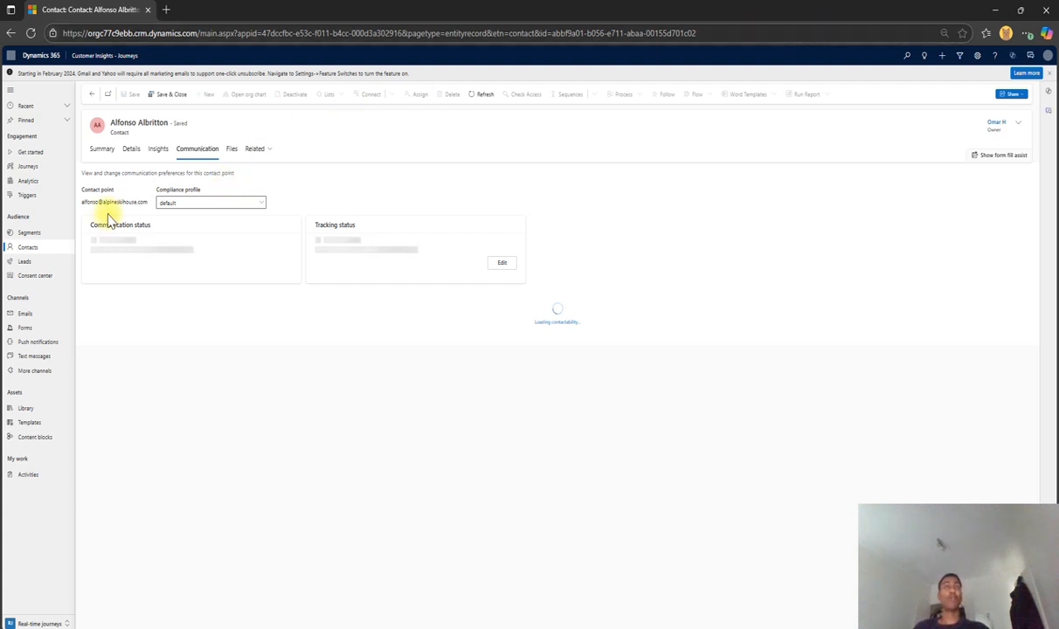
- Return to the active contacts, find the first contact again by first name, and open its communication preferences
{"action": "left_click", "coordinate": [39, 253]}
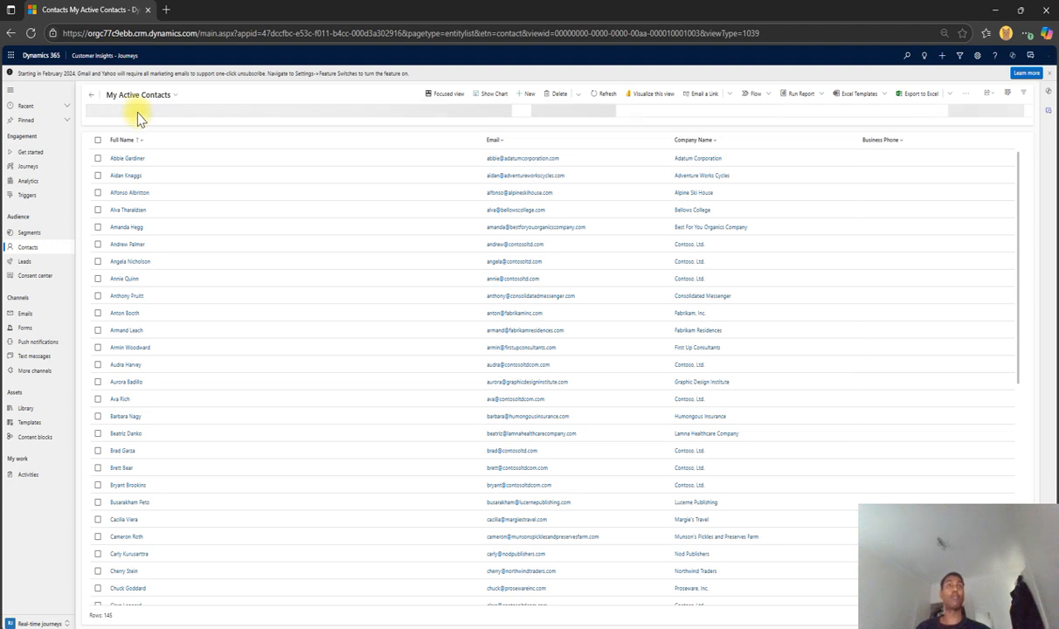
{"action": "left_click", "coordinate": [141, 114]}
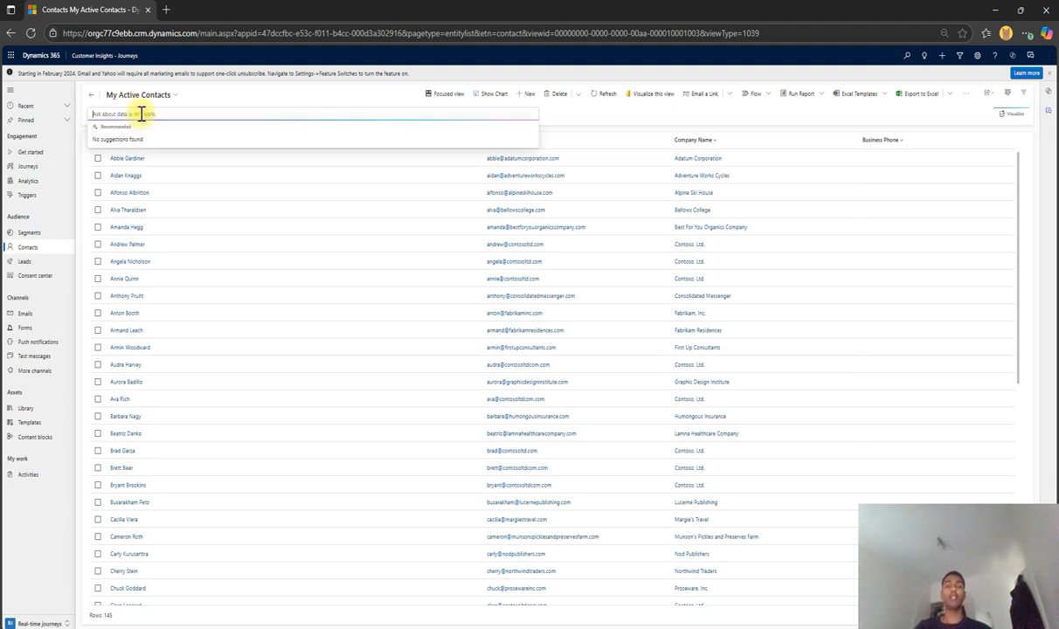
{"action": "type", "text": "Omai"}
{"action": "key", "text": "Return"}
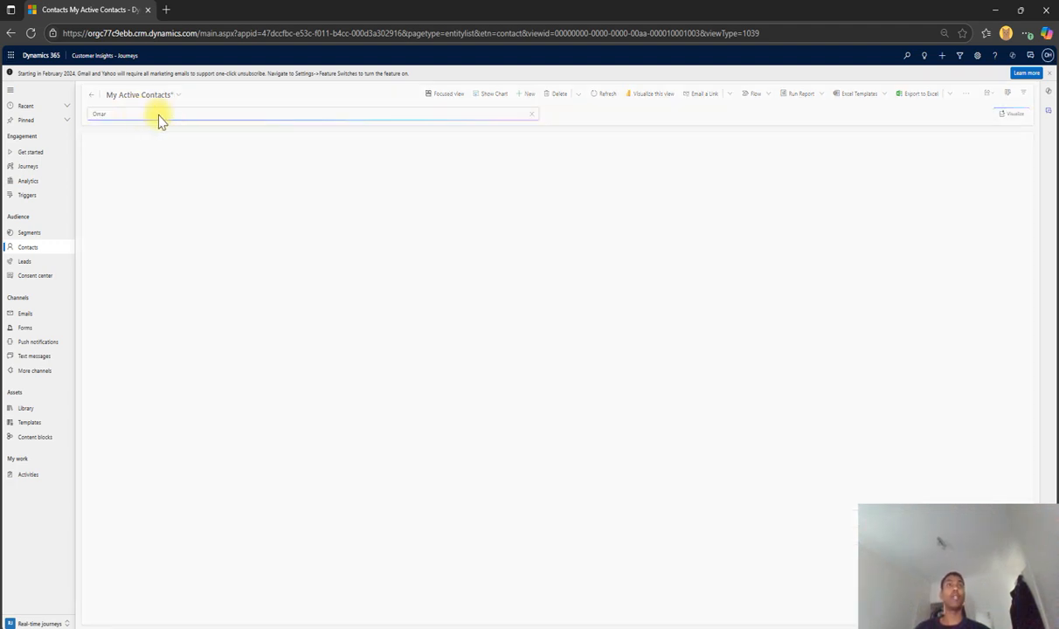
{"action": "double_click", "coordinate": [205, 169]}
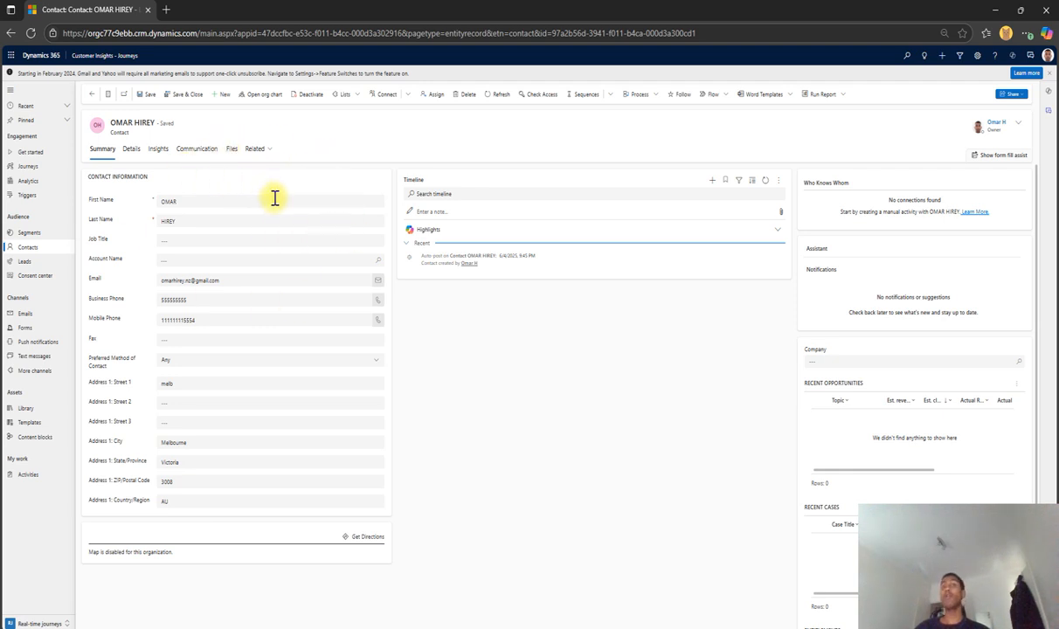
{"action": "left_click", "coordinate": [186, 162]}
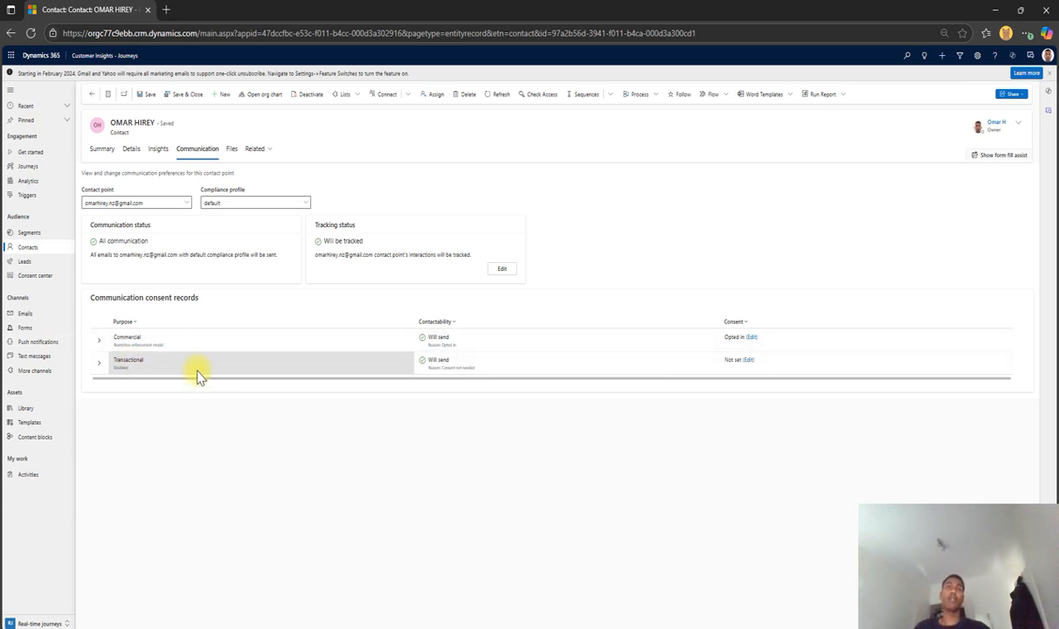
- Switch the contact point to the text message number and review its consent records and the available contact points
{"action": "left_click", "coordinate": [164, 207]}
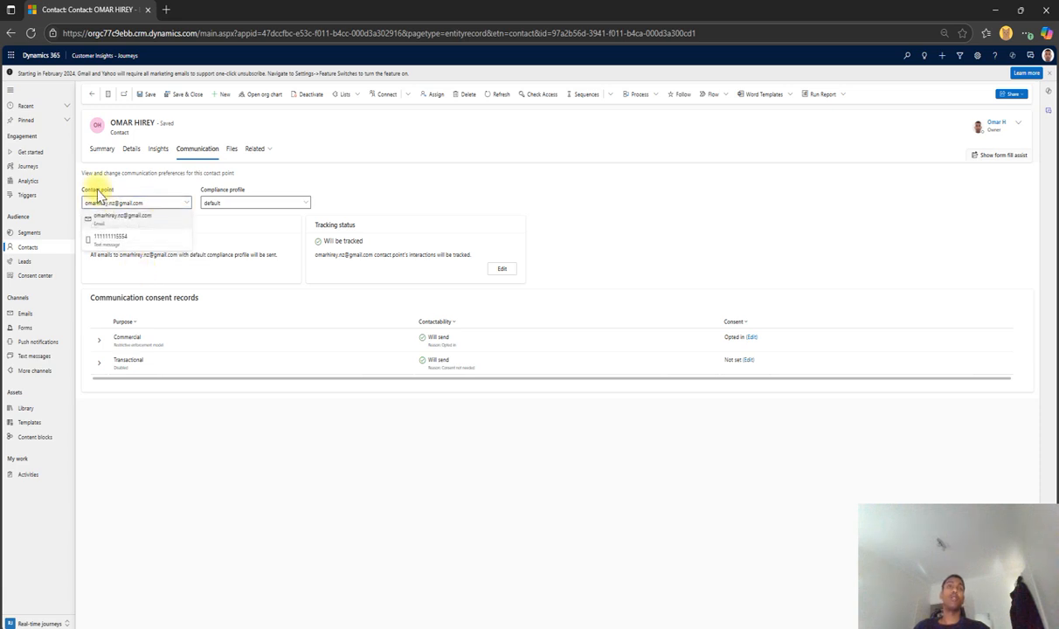
{"action": "left_click", "coordinate": [117, 245]}
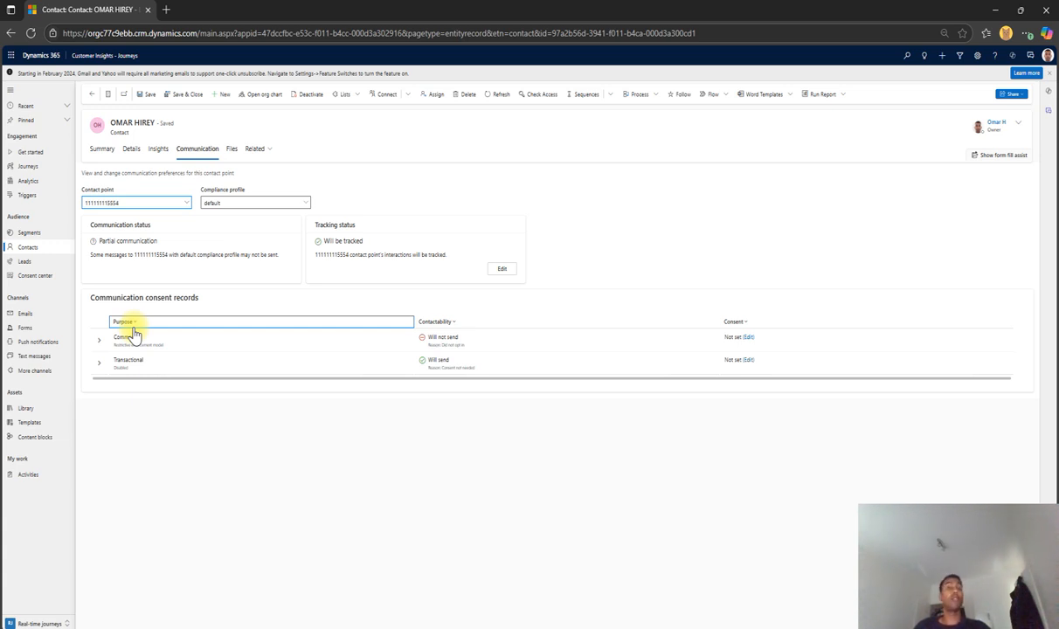
{"action": "left_click", "coordinate": [138, 203]}
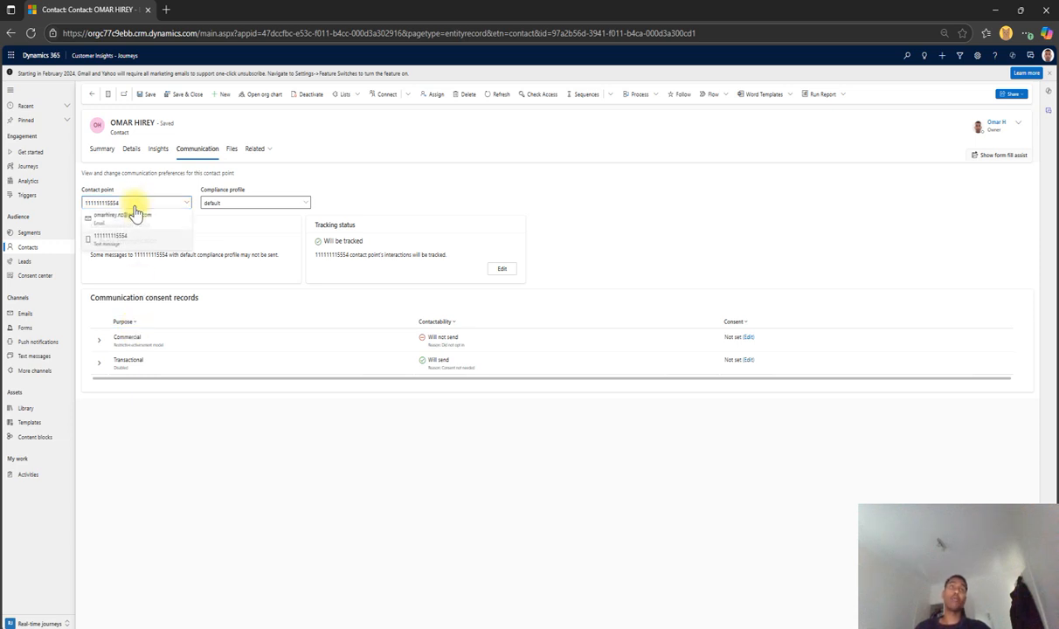
{"action": "left_click", "coordinate": [233, 254]}
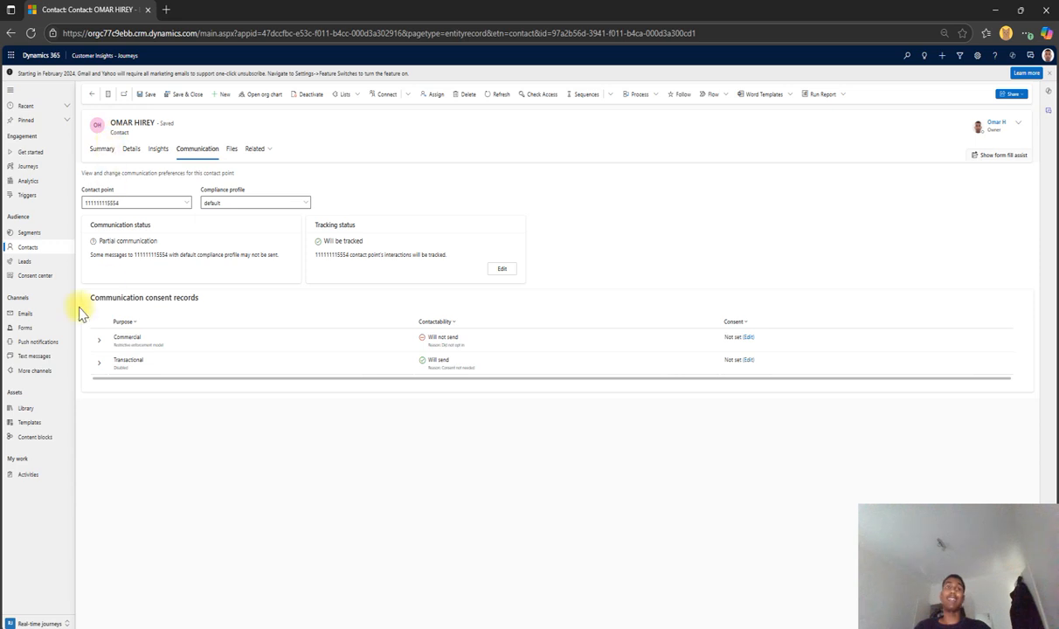
{"action": "left_click", "coordinate": [97, 202]}
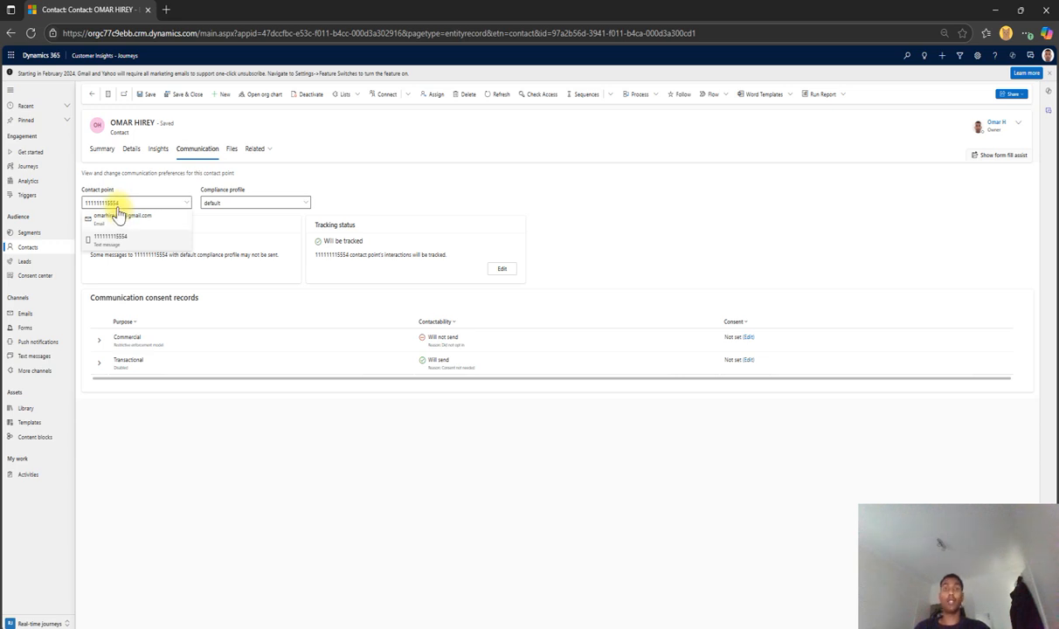
{"action": "left_click", "coordinate": [234, 226]}
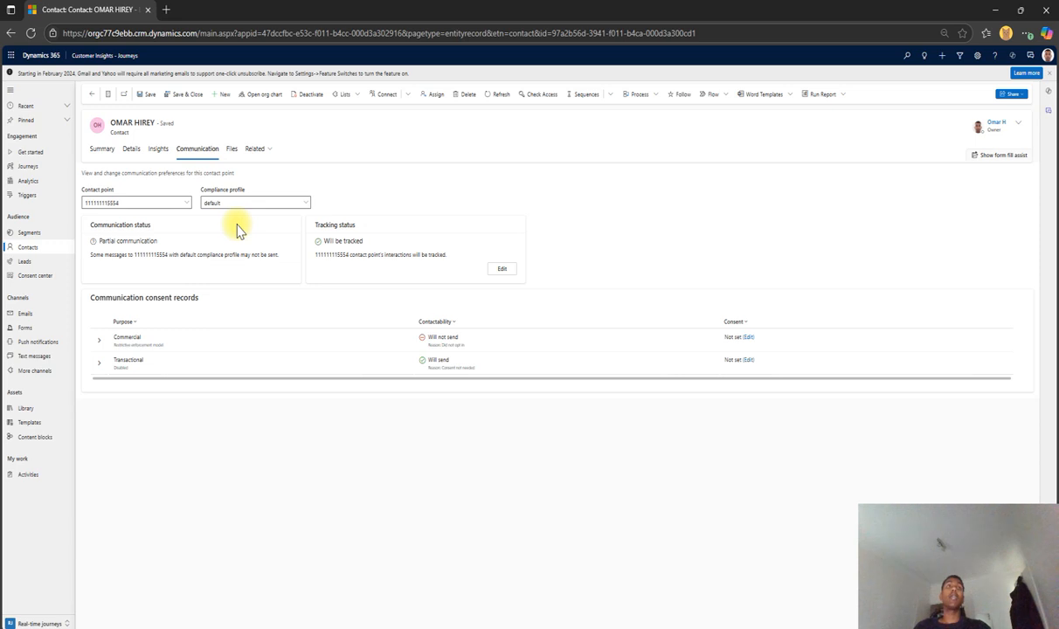
- Switch the contact point back to email and expand the Commercial consent record to examine its topics
{"action": "left_click", "coordinate": [182, 203]}
{"action": "left_click", "coordinate": [139, 231]}
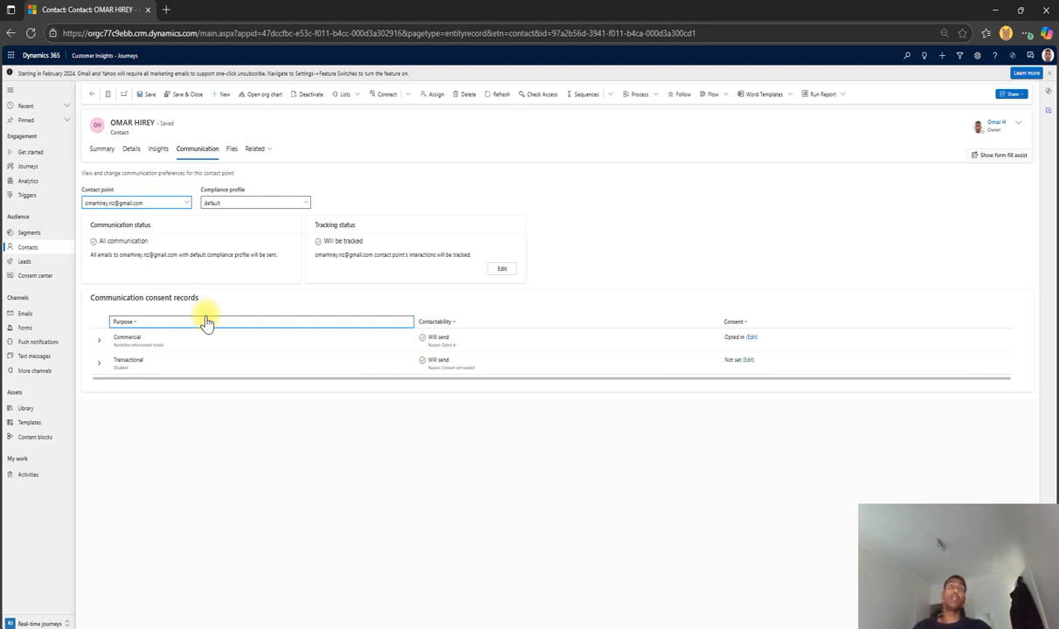
{"action": "left_click", "coordinate": [121, 204]}
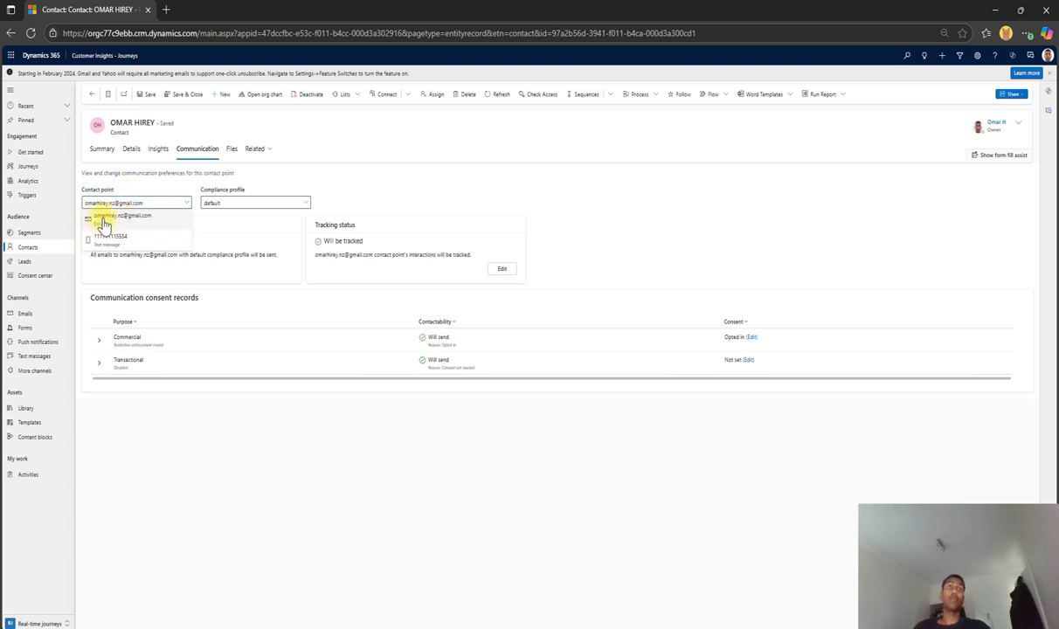
{"action": "left_click", "coordinate": [97, 347]}
{"action": "left_click", "coordinate": [99, 341]}
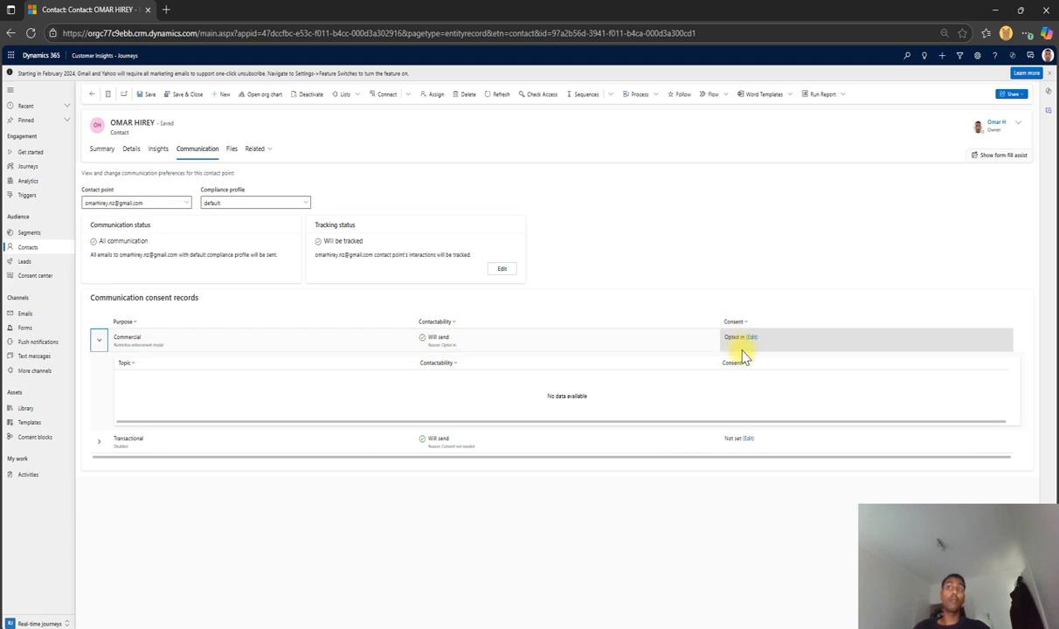
{"action": "left_click", "coordinate": [117, 360]}
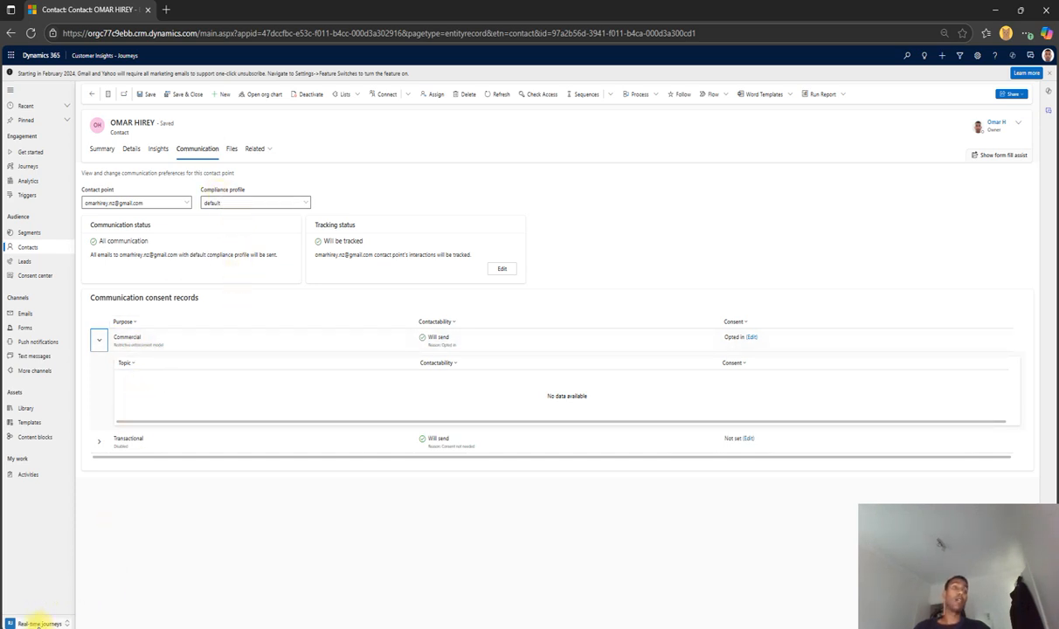
- Switch from real-time journeys to the Settings area and open the list of active compliance profiles
{"action": "left_click", "coordinate": [38, 623]}
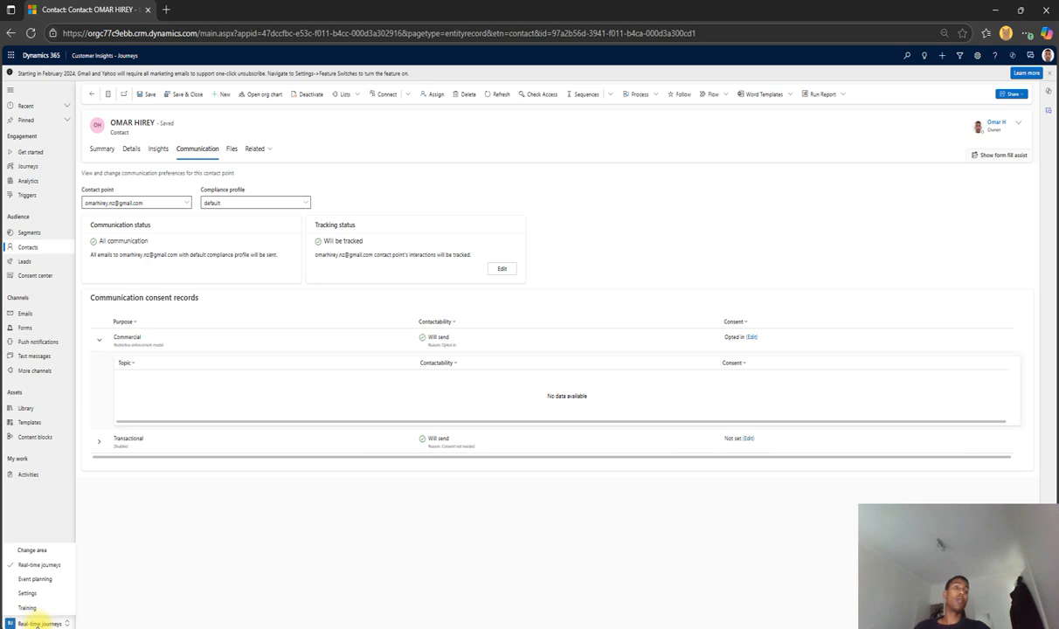
{"action": "left_click", "coordinate": [33, 565]}
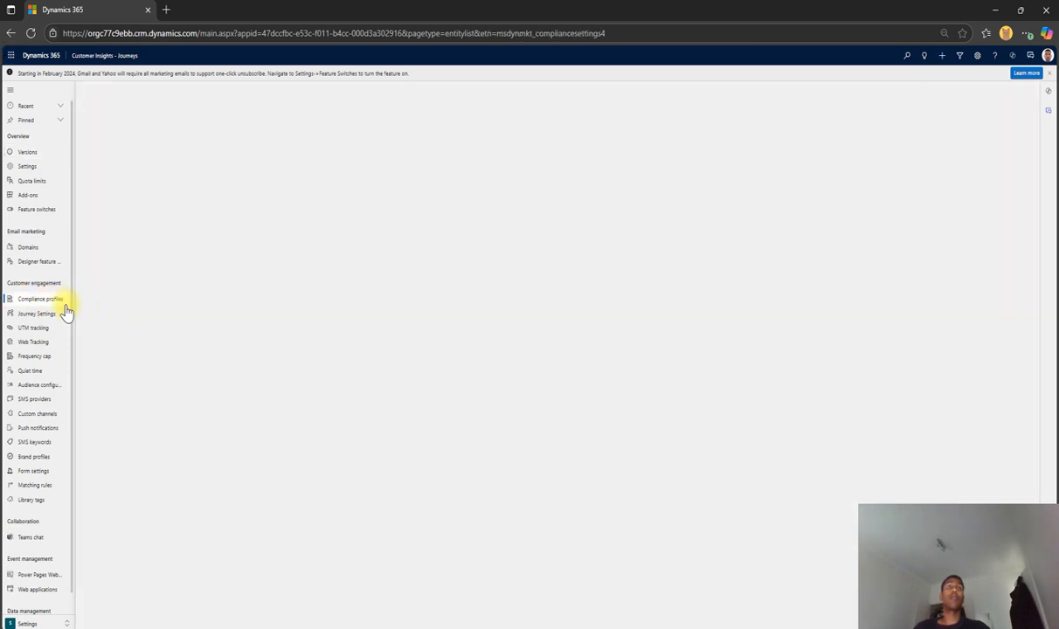
{"action": "left_click", "coordinate": [17, 301]}
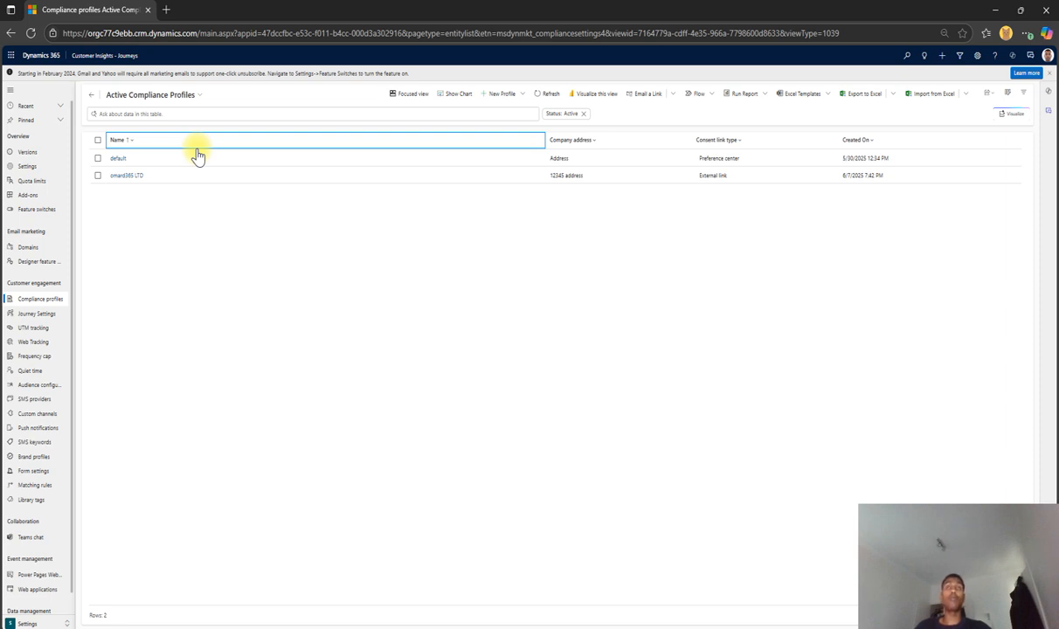
- Open the default compliance profile, follow its link to the default Preference Center, and show that page's preview
{"action": "left_click", "coordinate": [148, 160]}
{"action": "double_click", "coordinate": [148, 163]}
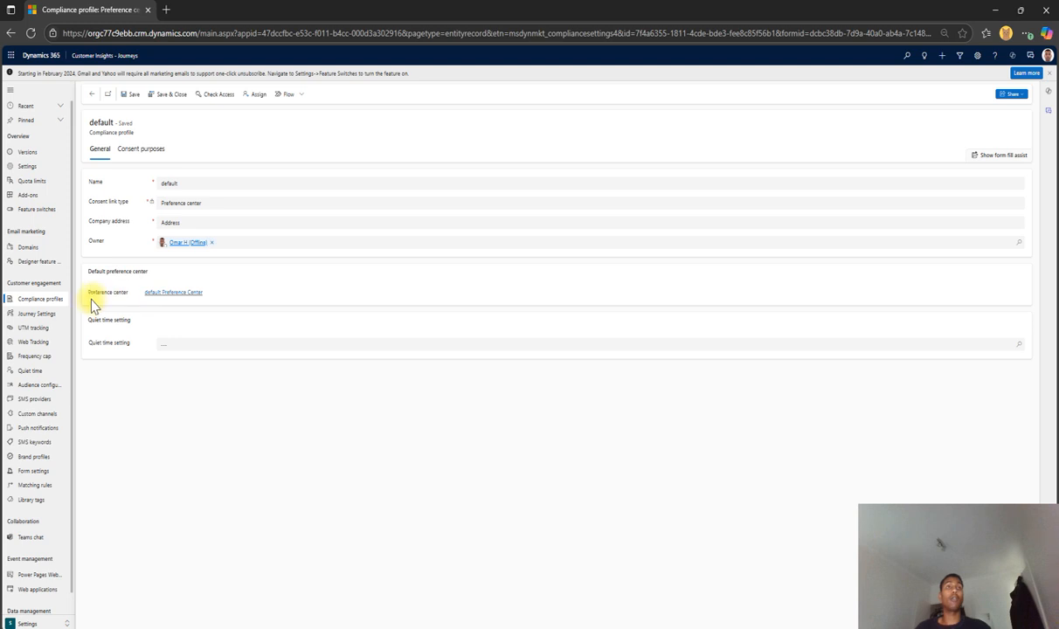
{"action": "left_click", "coordinate": [163, 295]}
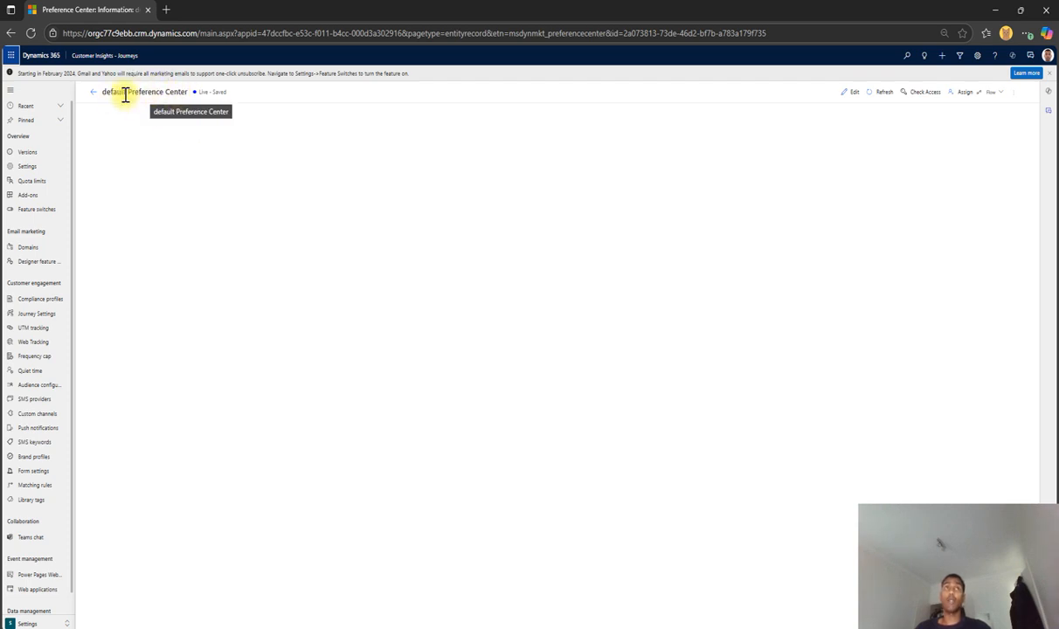
{"action": "left_click_drag", "start_coordinate": [107, 93], "coordinate": [170, 93]}
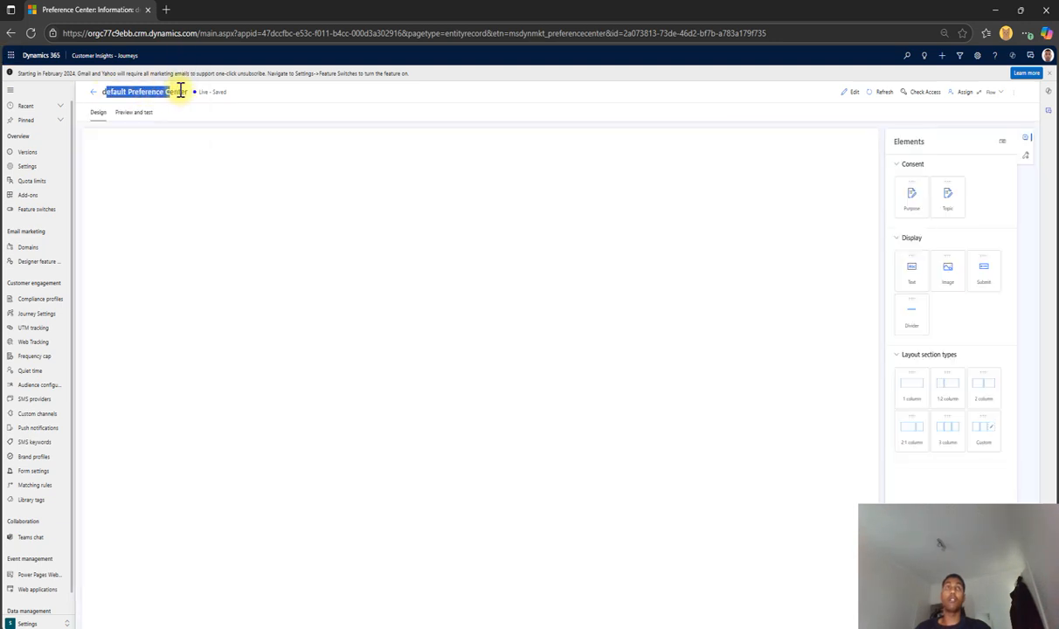
{"action": "left_click", "coordinate": [140, 115]}
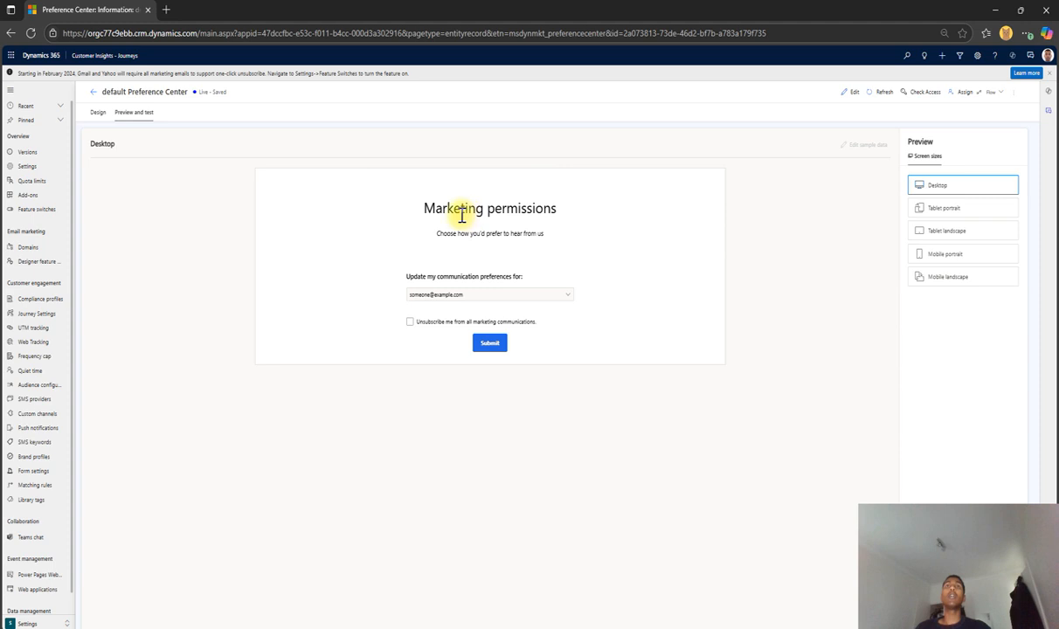
- Read the Marketing permissions heading and the introductory line beneath it in the preference center preview
{"action": "left_click_drag", "start_coordinate": [425, 208], "coordinate": [560, 208]}
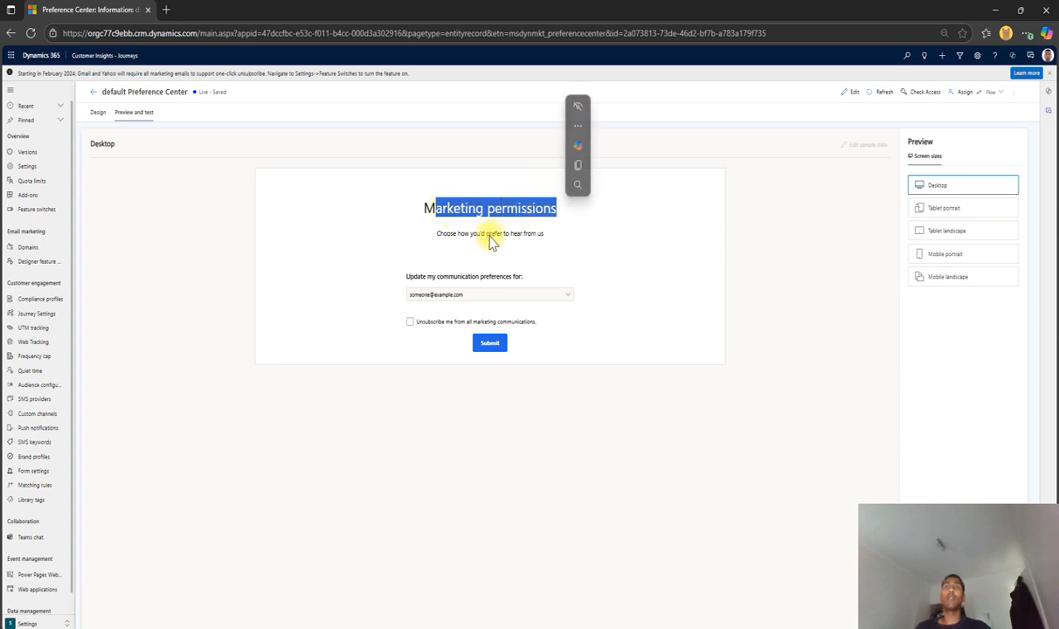
{"action": "left_click", "coordinate": [437, 208]}
{"action": "left_click_drag", "start_coordinate": [424, 208], "coordinate": [563, 205]}
{"action": "left_click", "coordinate": [413, 230]}
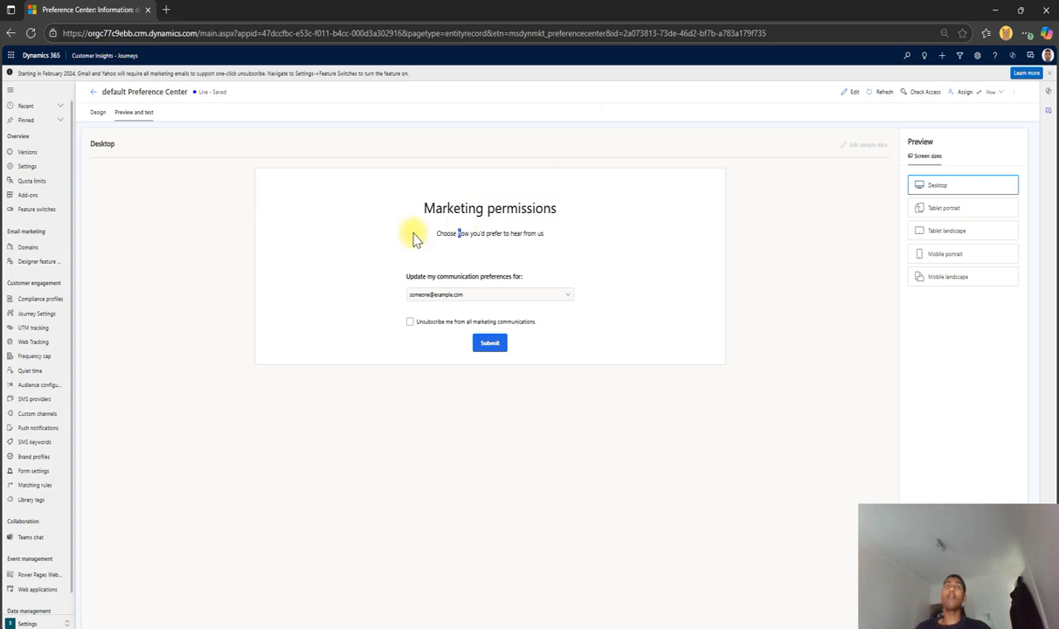
{"action": "left_click_drag", "start_coordinate": [440, 240], "coordinate": [553, 234]}
{"action": "left_click", "coordinate": [559, 237]}
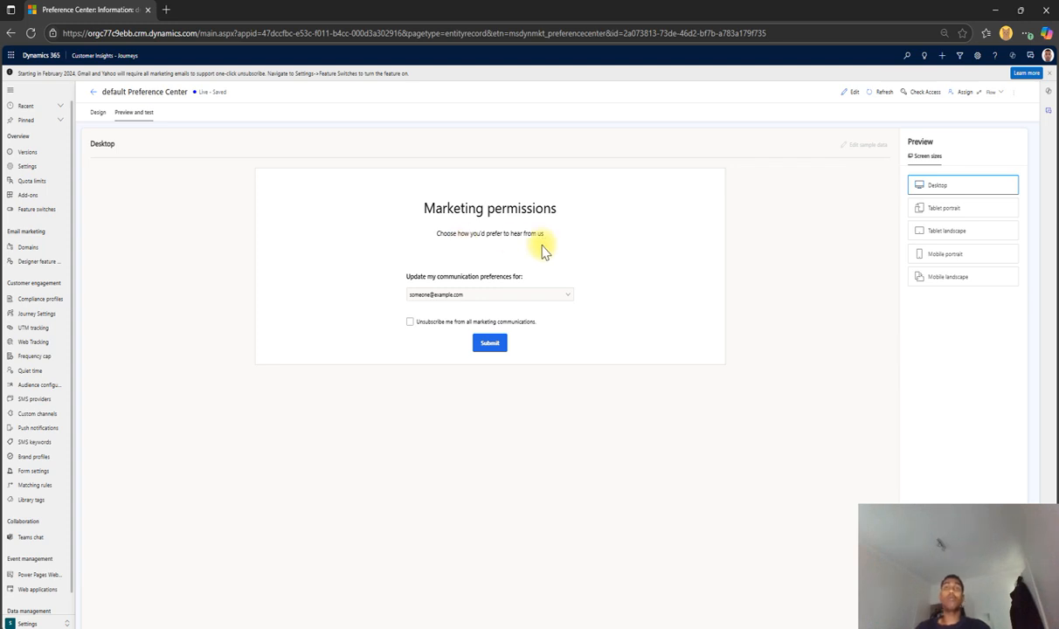
- Switch the preview's communication preferences contact point between the sample email and phone number, ending on the phone number
{"action": "left_click", "coordinate": [454, 300]}
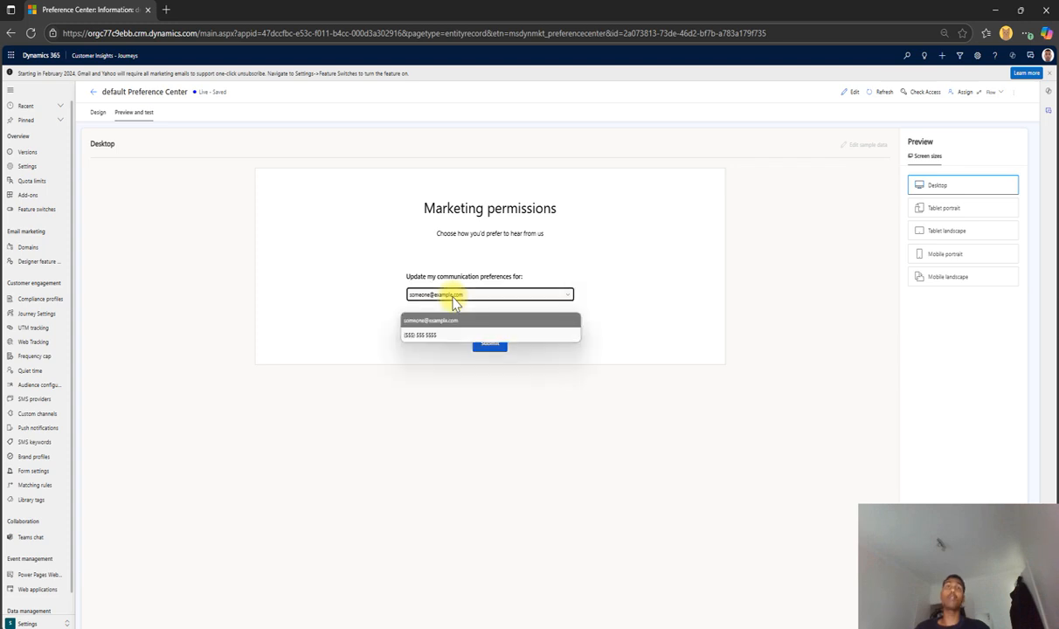
{"action": "left_click", "coordinate": [432, 336]}
{"action": "left_click", "coordinate": [450, 300]}
{"action": "left_click", "coordinate": [456, 315]}
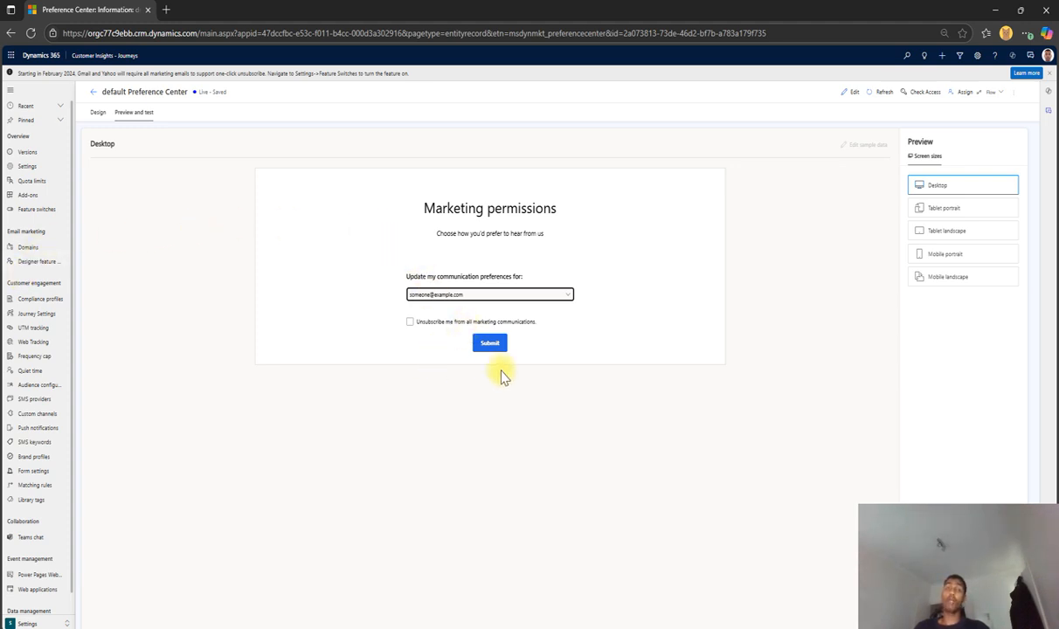
{"action": "left_click", "coordinate": [437, 294]}
{"action": "left_click", "coordinate": [439, 337]}
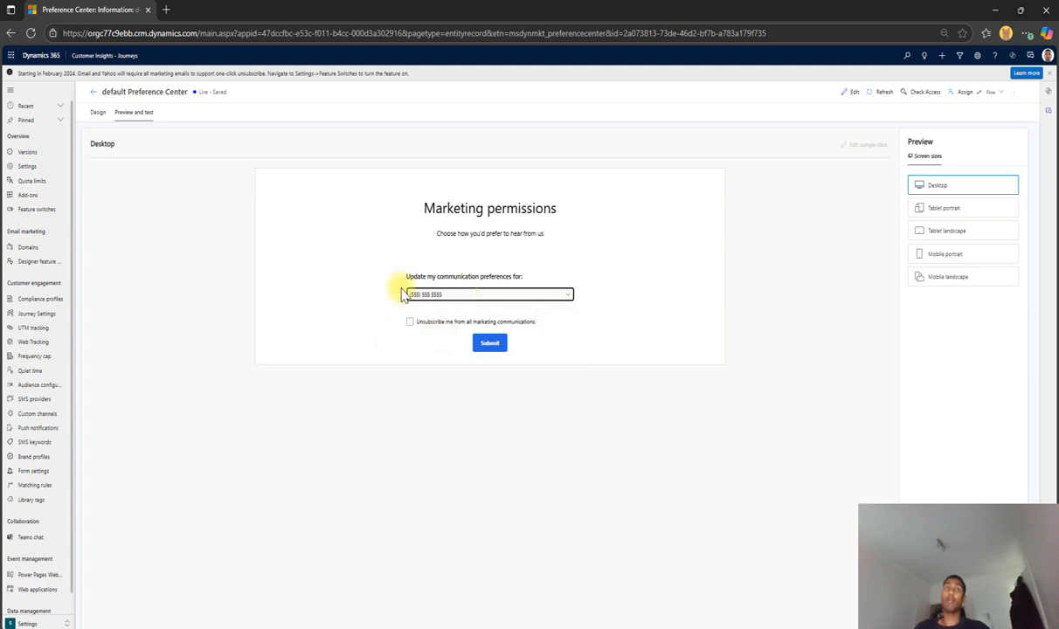
- Look at the preference center's design view and return through the default profile to the active compliance profiles list
{"action": "left_click", "coordinate": [97, 112]}
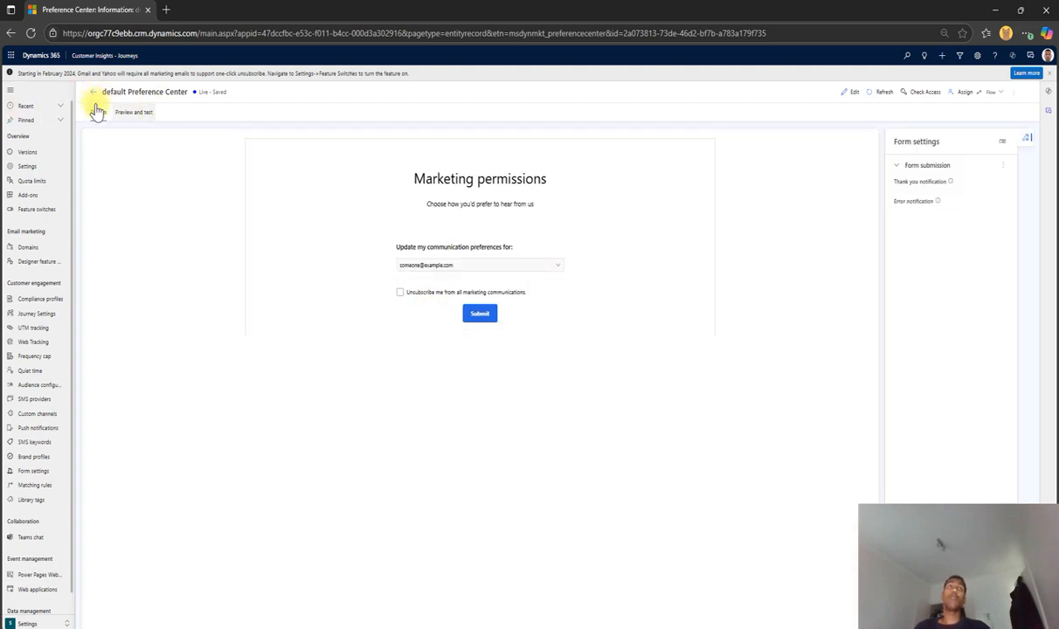
{"action": "left_click", "coordinate": [93, 91]}
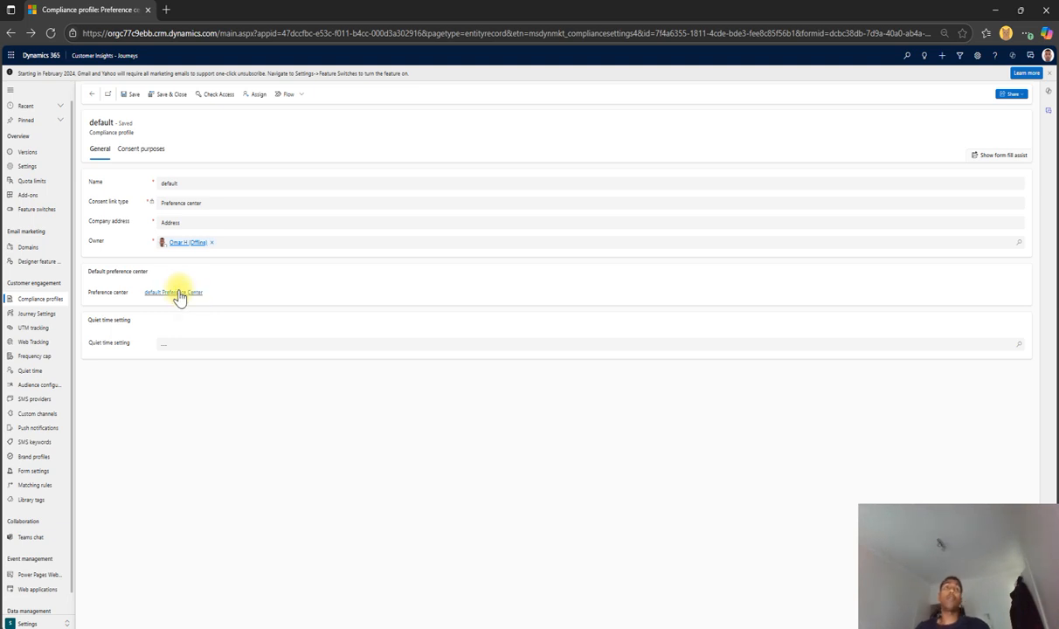
{"action": "left_click", "coordinate": [90, 95]}
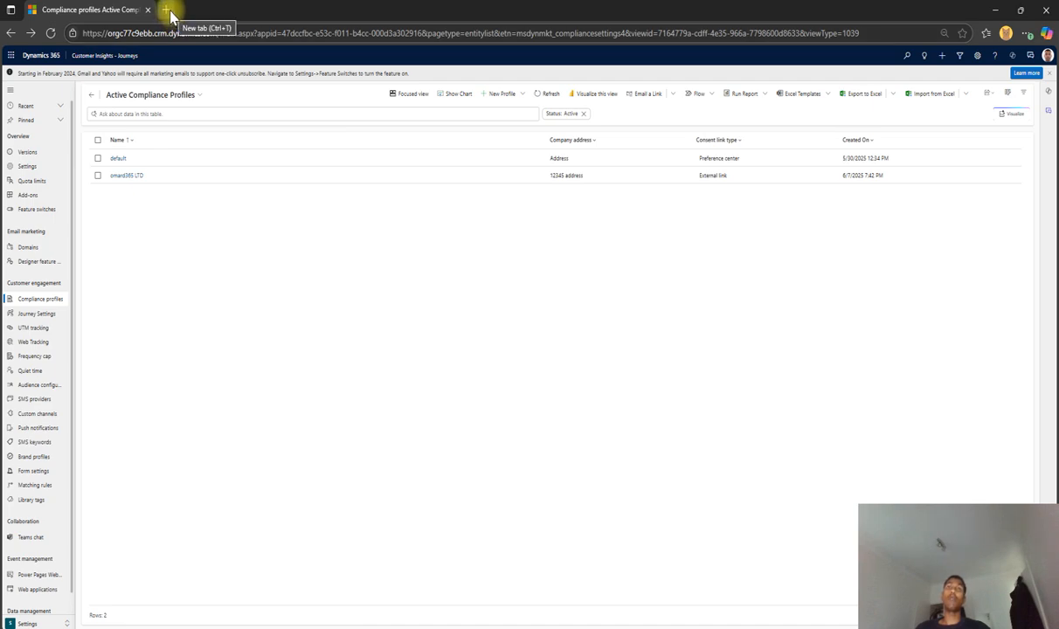
- Reopen the default compliance profile from the list and review its general details, including the company address
{"action": "left_click", "coordinate": [569, 144]}
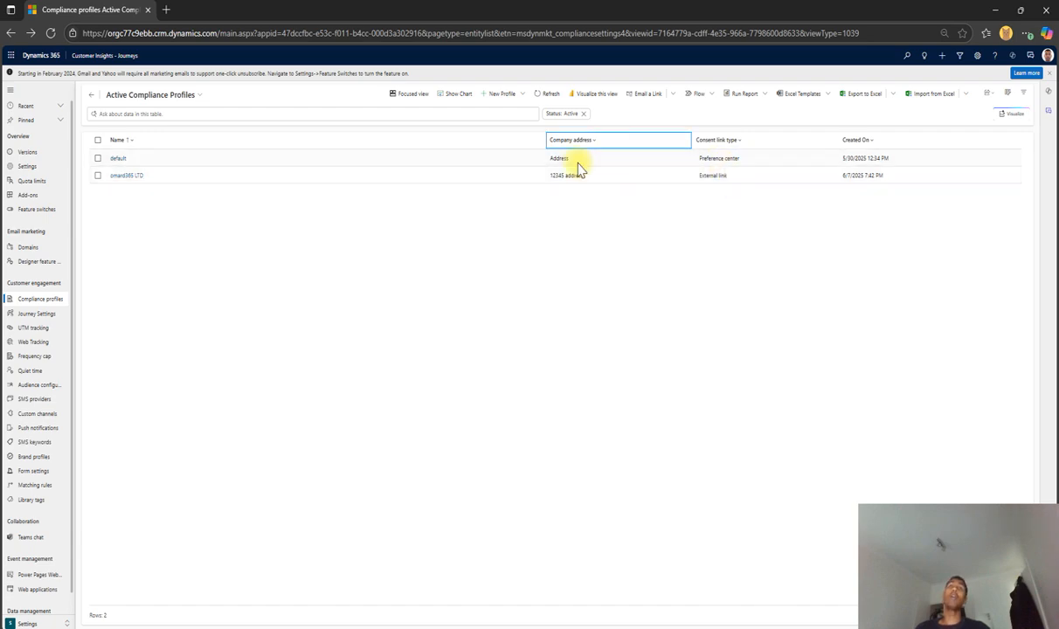
{"action": "double_click", "coordinate": [739, 166]}
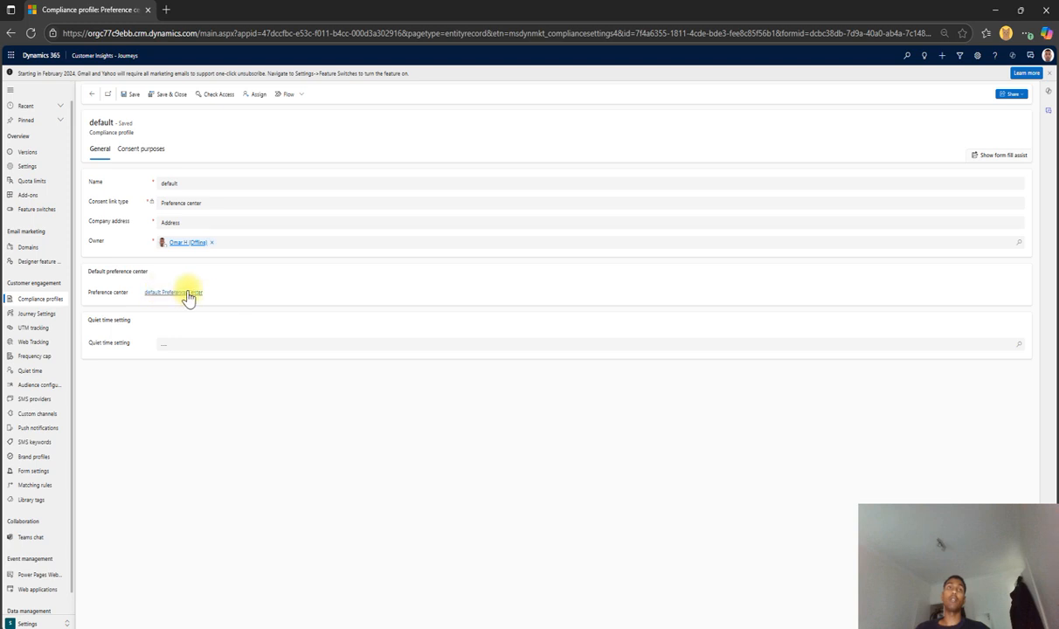
{"action": "left_click_drag", "start_coordinate": [108, 223], "coordinate": [133, 232]}
{"action": "left_click", "coordinate": [125, 238]}
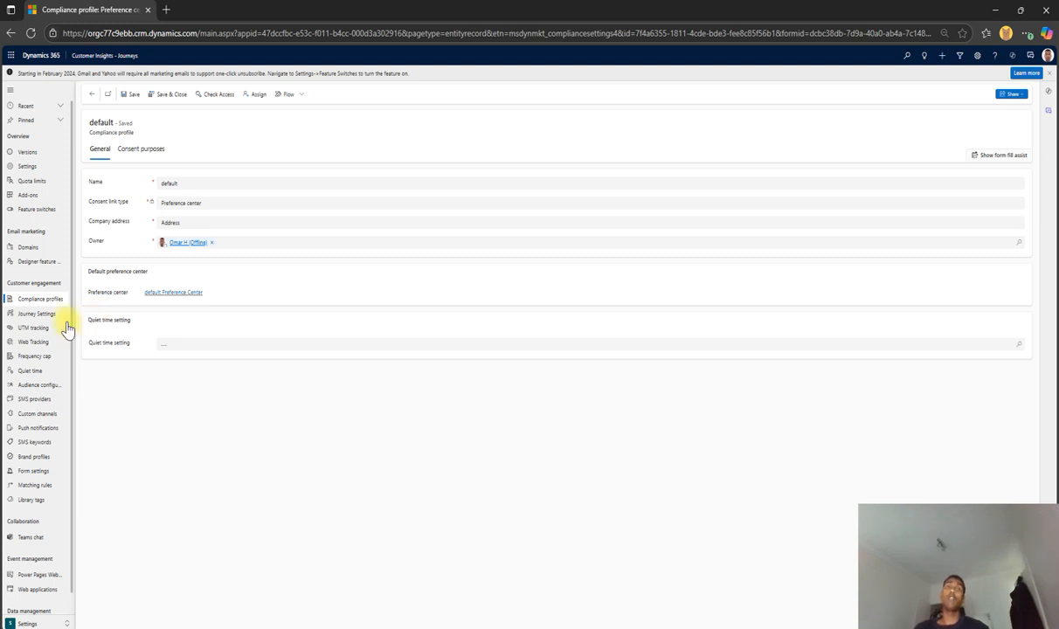
- Show the default profile's consent purposes and open the Commercial purpose record, returning and reopening it once
{"action": "left_click", "coordinate": [155, 154]}
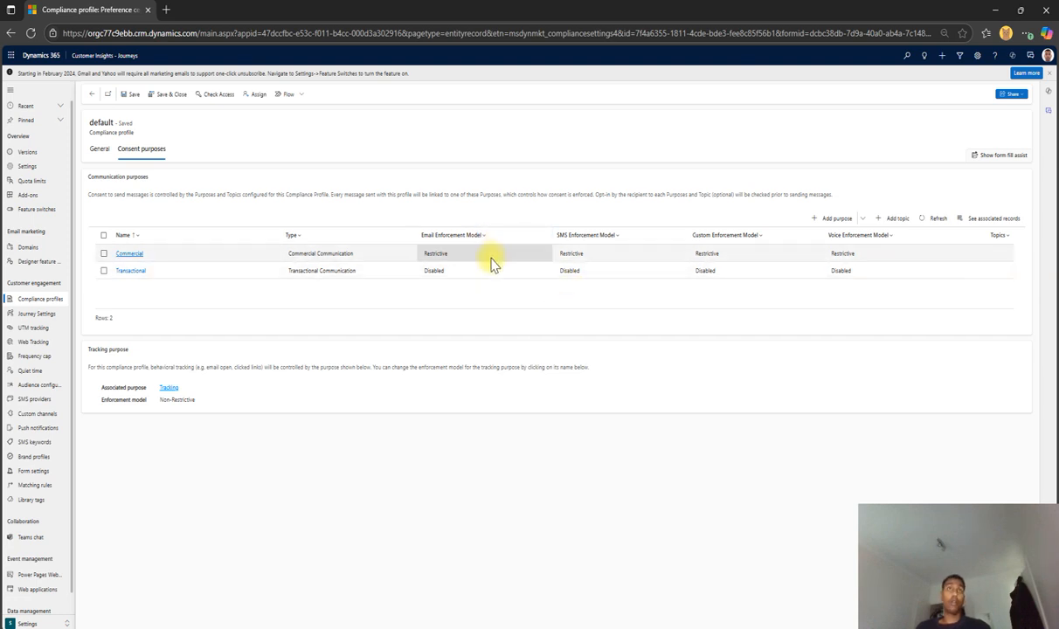
{"action": "left_click", "coordinate": [247, 258]}
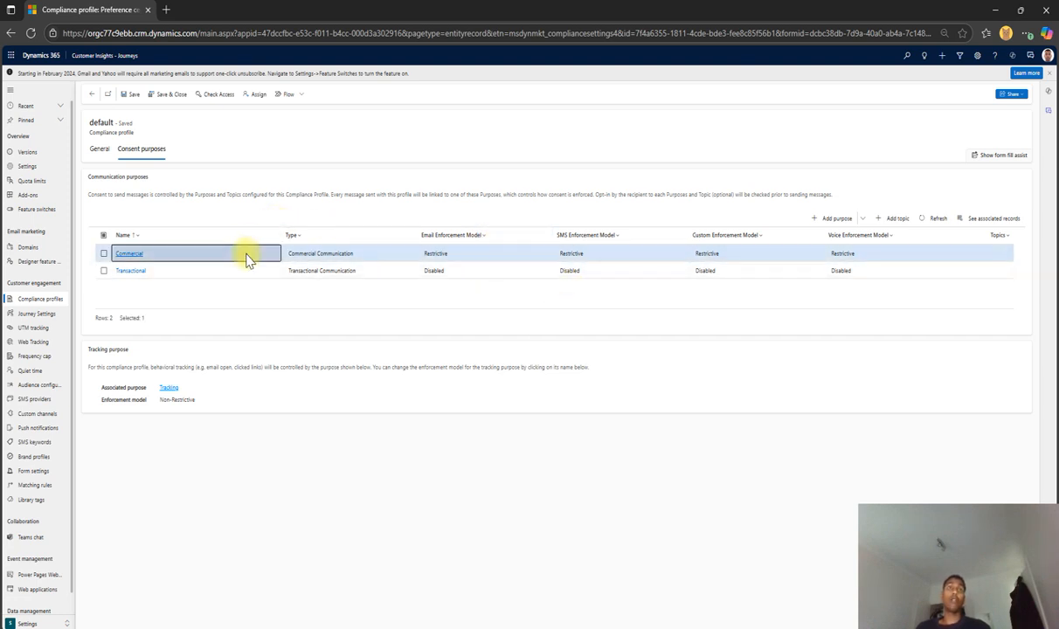
{"action": "double_click", "coordinate": [247, 259]}
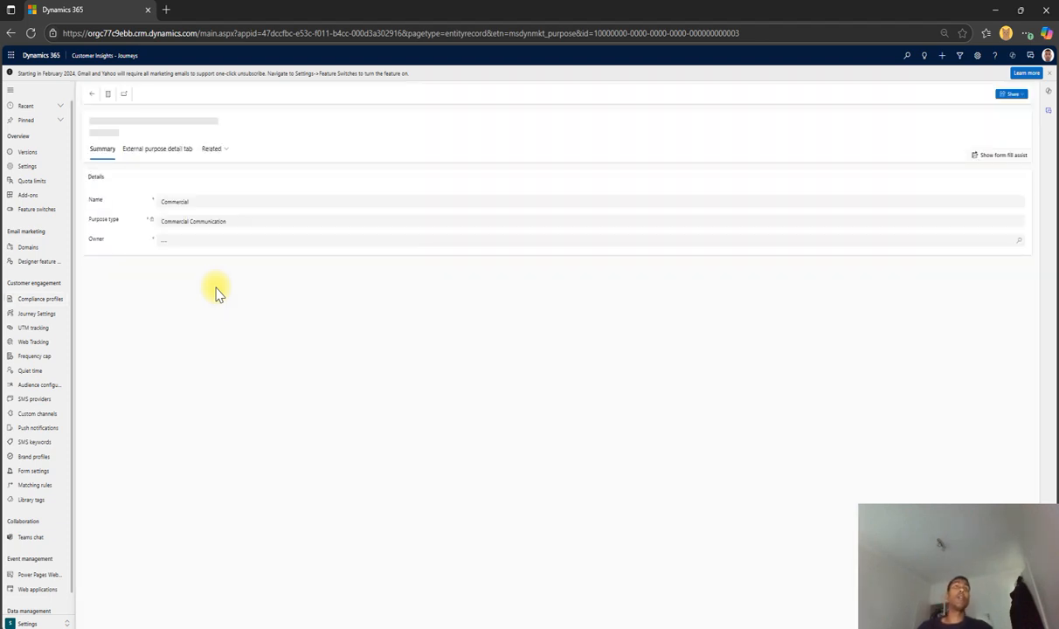
{"action": "left_click", "coordinate": [92, 96]}
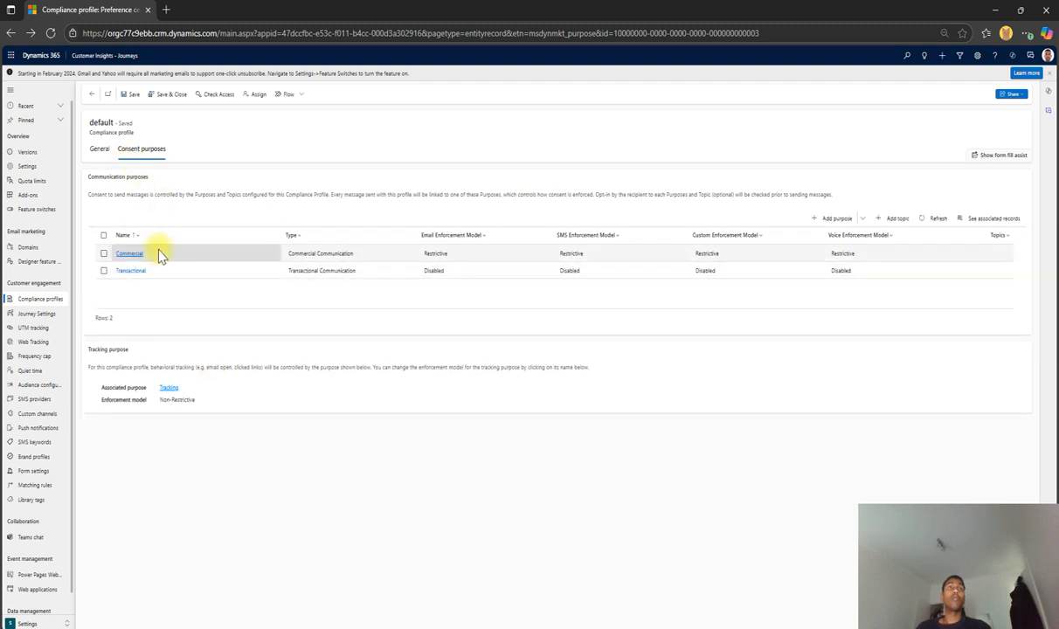
{"action": "left_click", "coordinate": [159, 253]}
{"action": "left_click", "coordinate": [159, 254]}
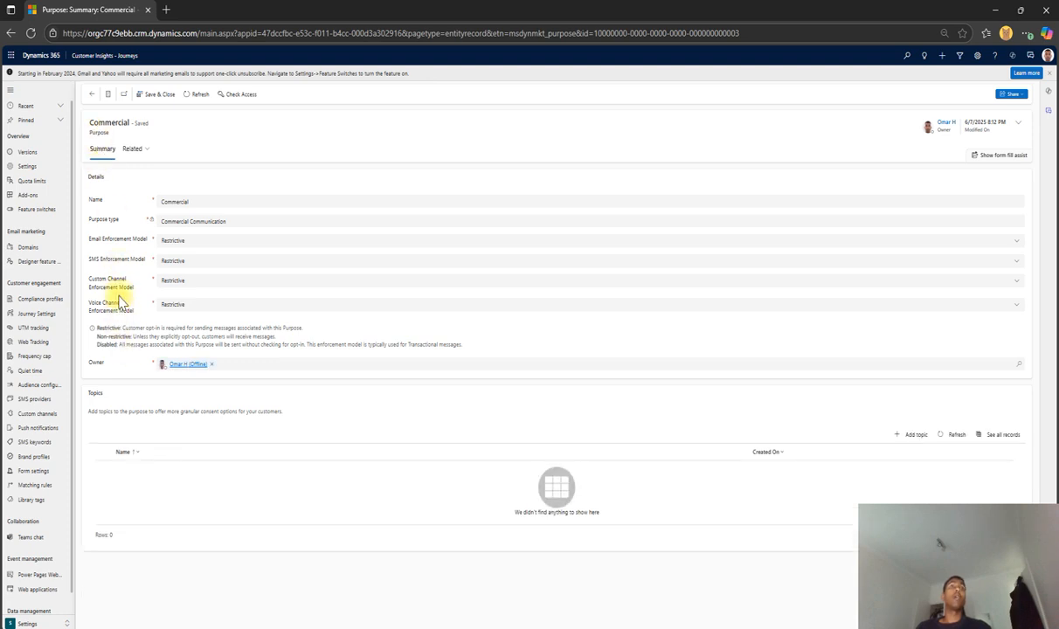
- Examine the Commercial purpose's enforcement models and read the explanations of Restrictive, Non-restrictive and Disabled
{"action": "mouse_move", "coordinate": [114, 245]}
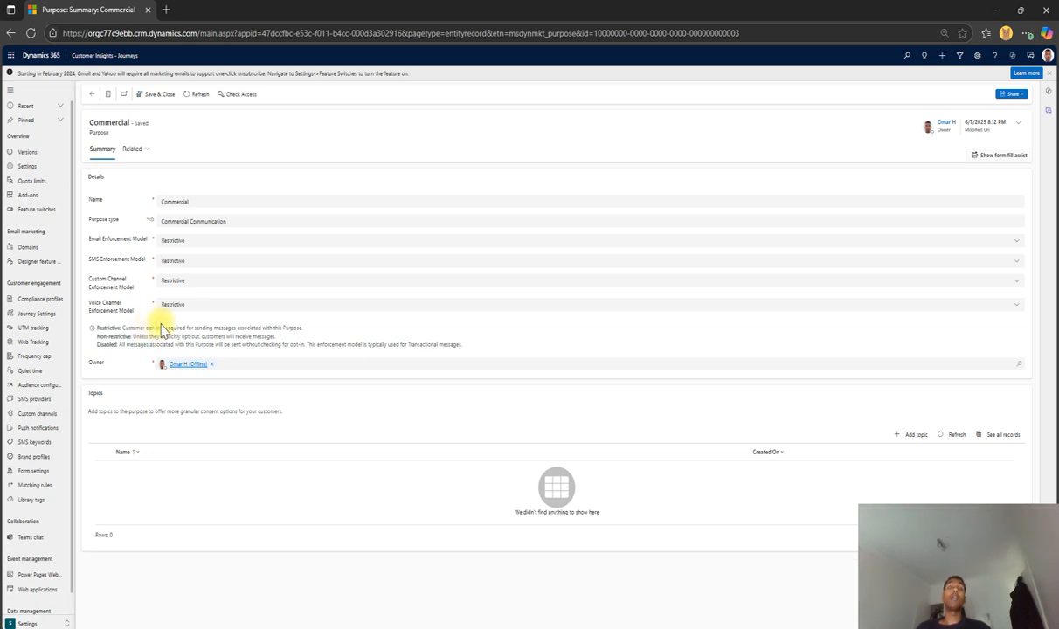
{"action": "left_click_drag", "start_coordinate": [140, 329], "coordinate": [201, 330]}
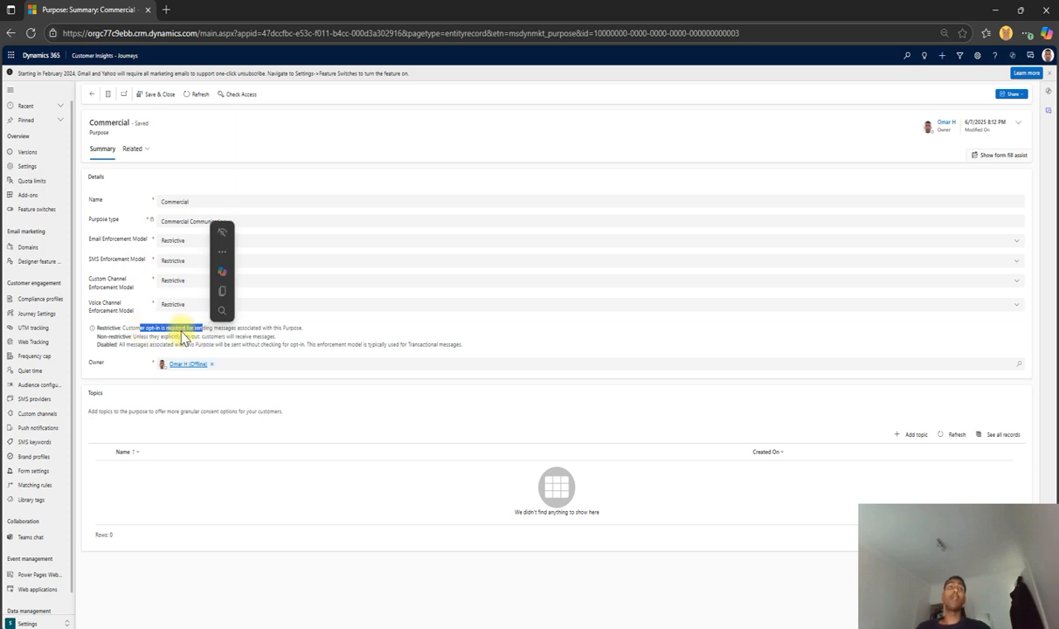
{"action": "left_click_drag", "start_coordinate": [98, 328], "coordinate": [120, 336]}
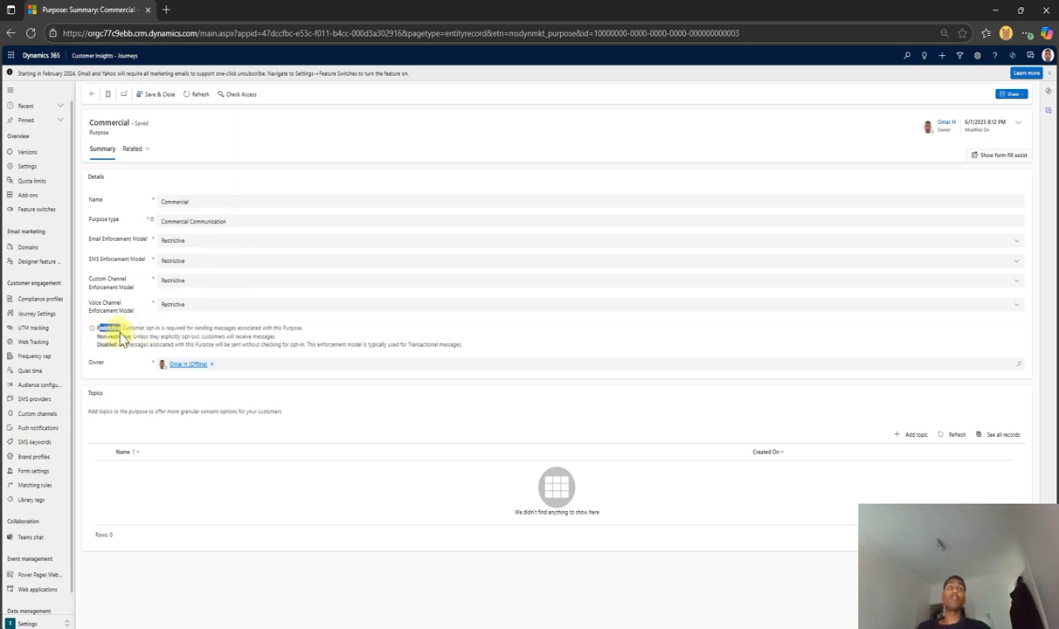
{"action": "left_click", "coordinate": [181, 328]}
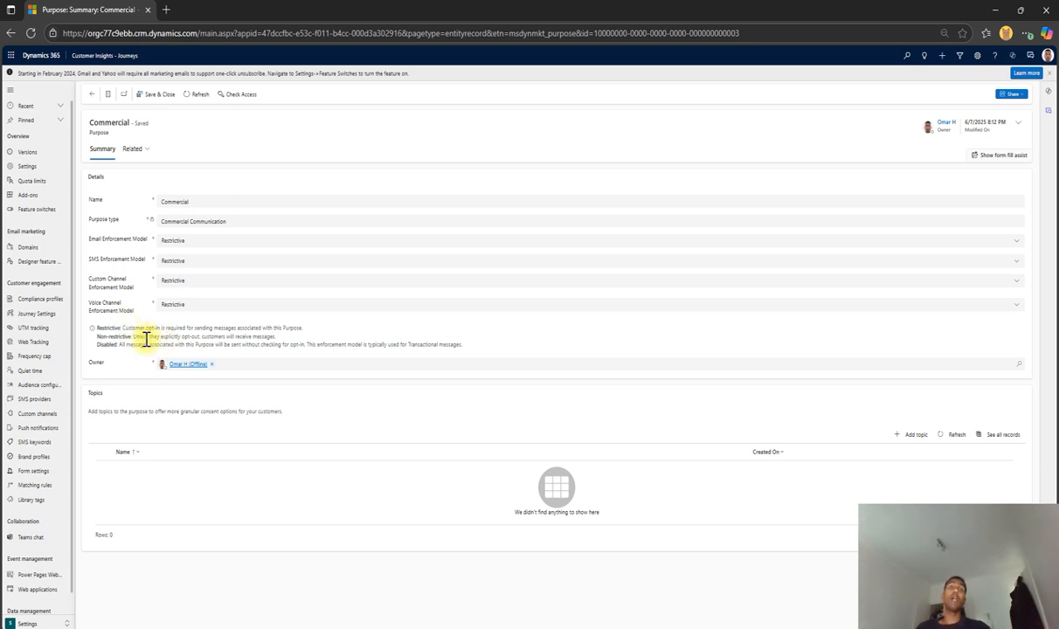
{"action": "left_click_drag", "start_coordinate": [201, 337], "coordinate": [278, 346]}
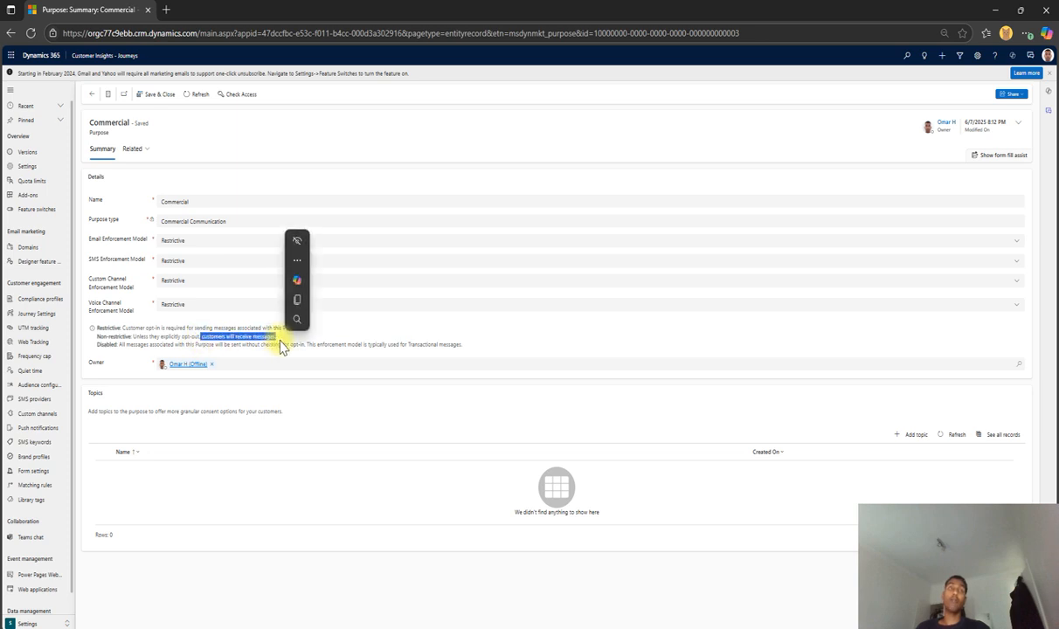
{"action": "left_click", "coordinate": [160, 337]}
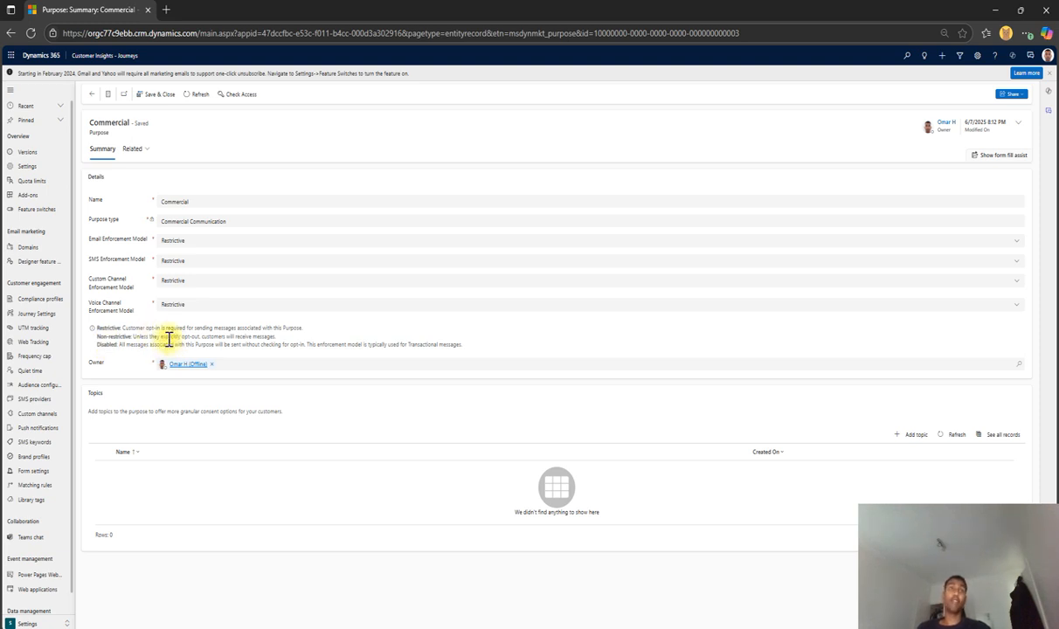
{"action": "left_click_drag", "start_coordinate": [97, 345], "coordinate": [126, 348]}
{"action": "left_click", "coordinate": [111, 344]}
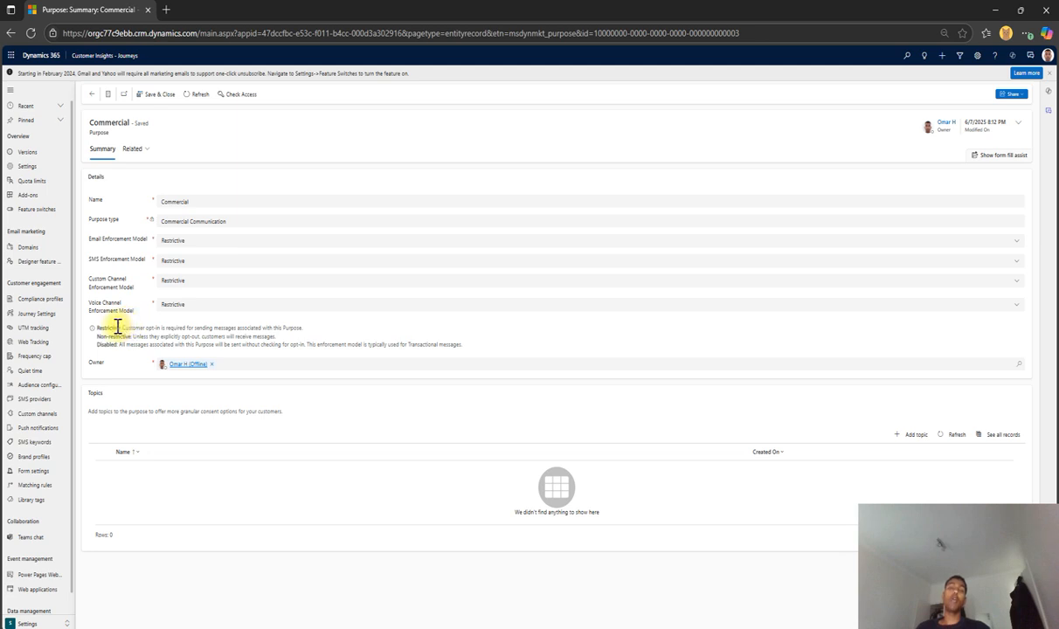
- Return to the default profile's consent purposes and review the Transactional purpose and the tracking purpose description
{"action": "left_click", "coordinate": [91, 94]}
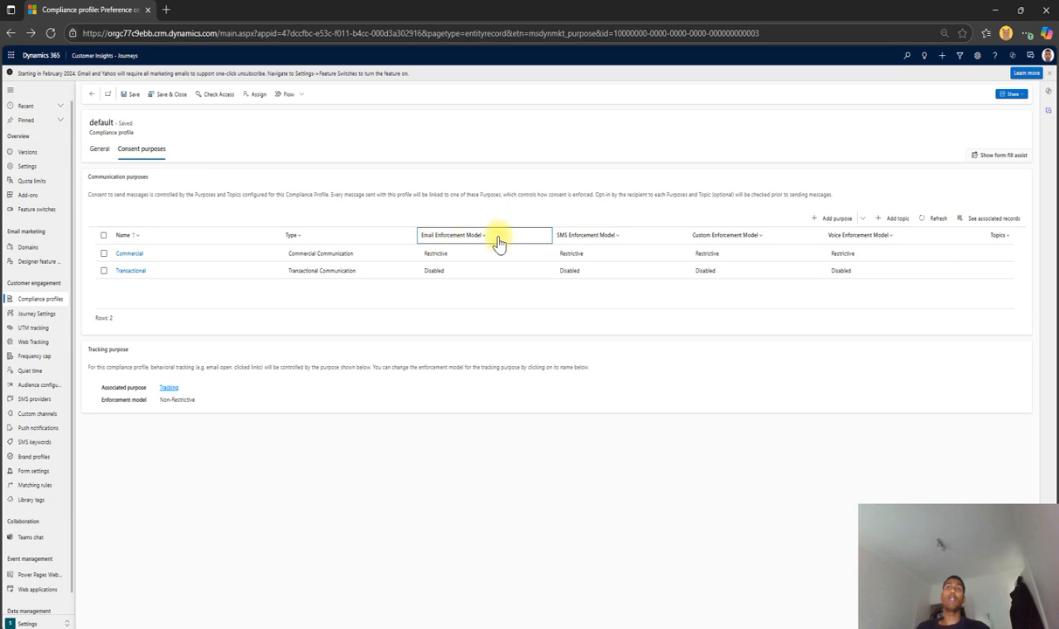
{"action": "left_click", "coordinate": [111, 273]}
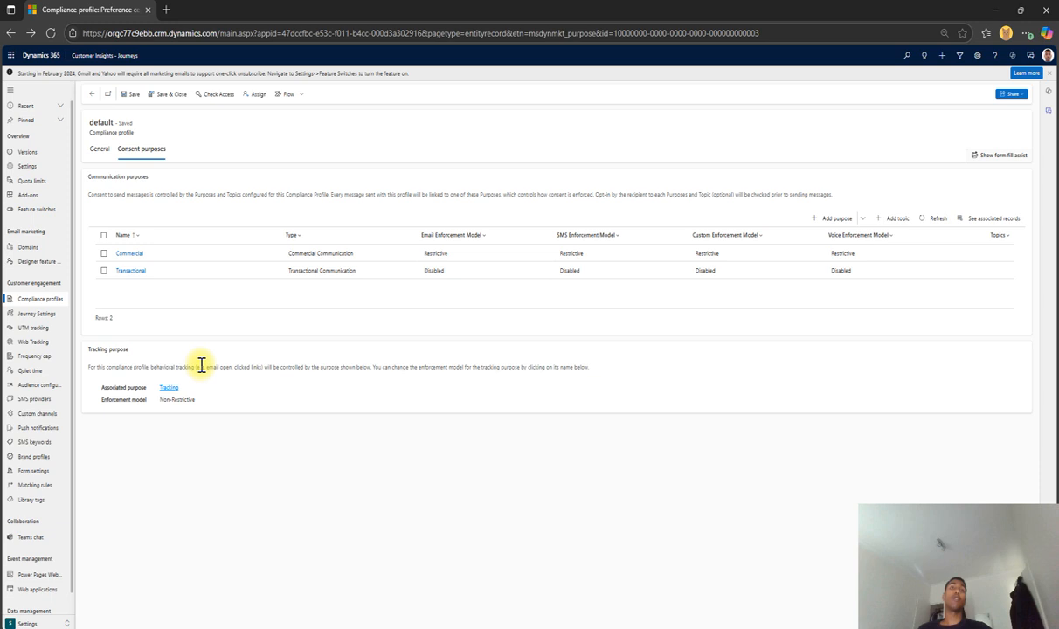
{"action": "left_click_drag", "start_coordinate": [235, 368], "coordinate": [278, 368]}
{"action": "left_click", "coordinate": [321, 387]}
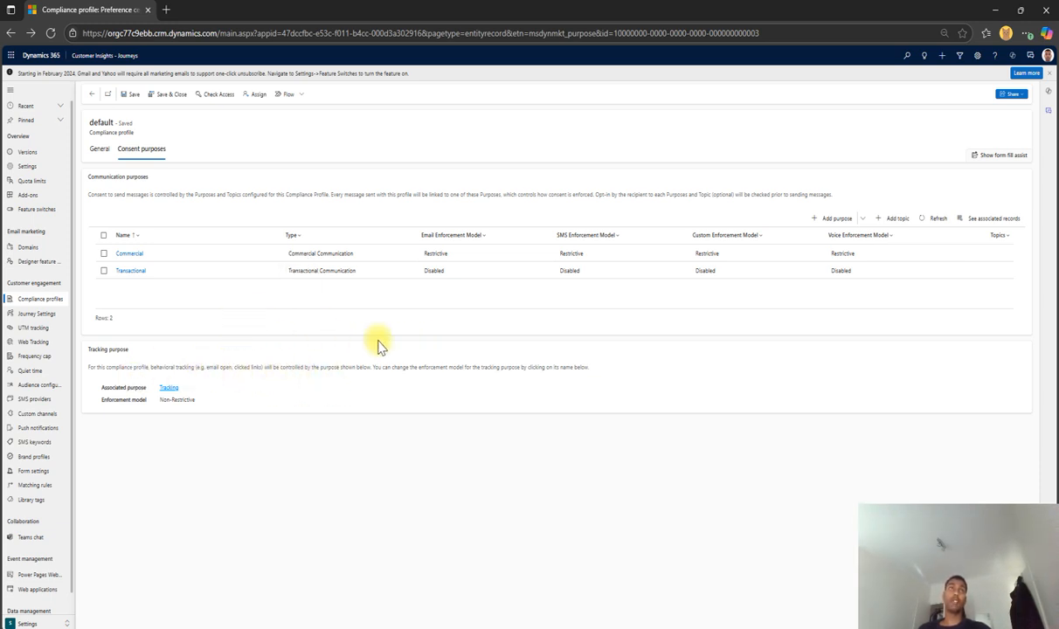
- Look at the default profile's general details again, return to the compliance profiles list, and select the omard365 LTD profile
{"action": "left_click", "coordinate": [100, 149]}
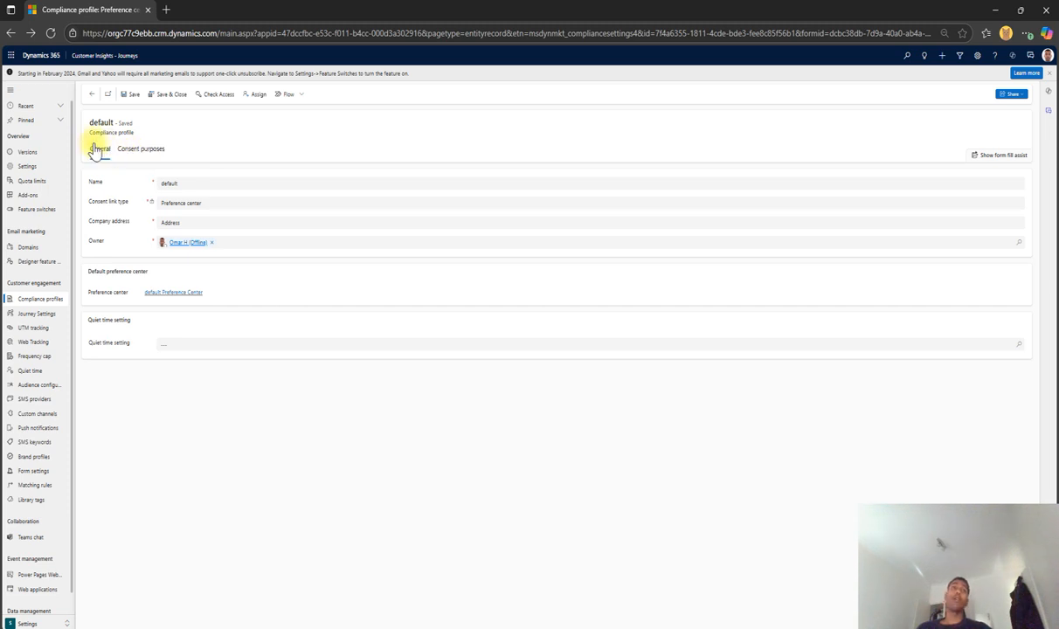
{"action": "left_click", "coordinate": [90, 95]}
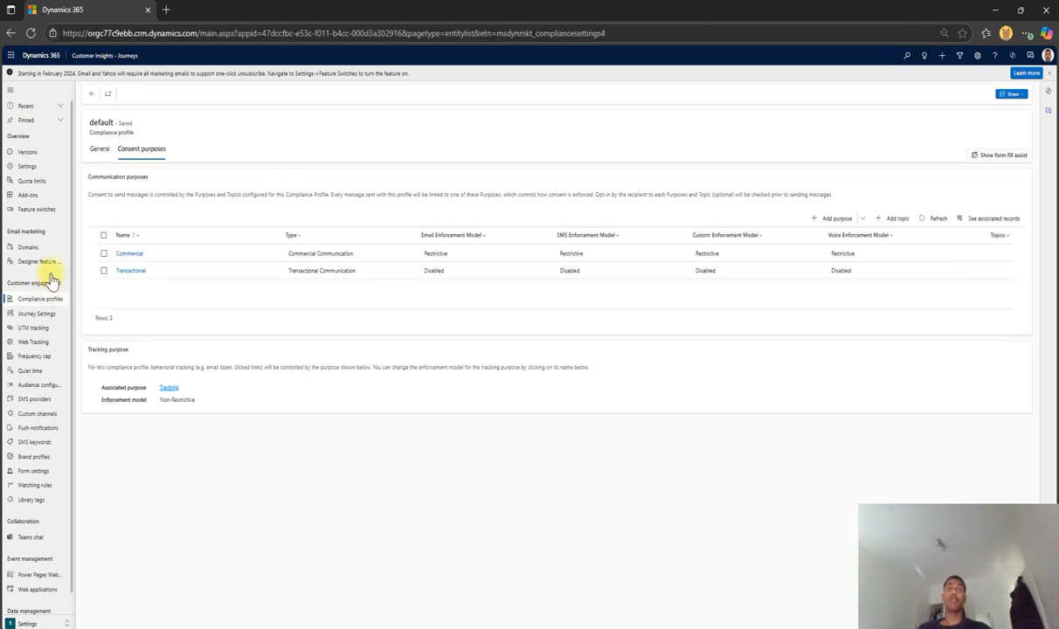
{"action": "left_click", "coordinate": [52, 300]}
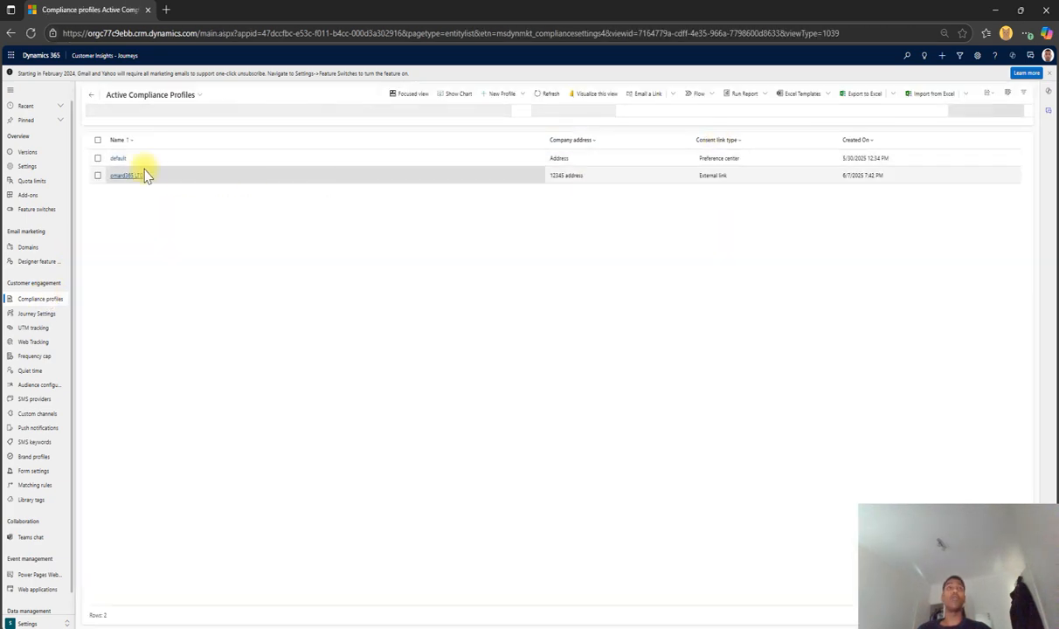
{"action": "left_click", "coordinate": [722, 175]}
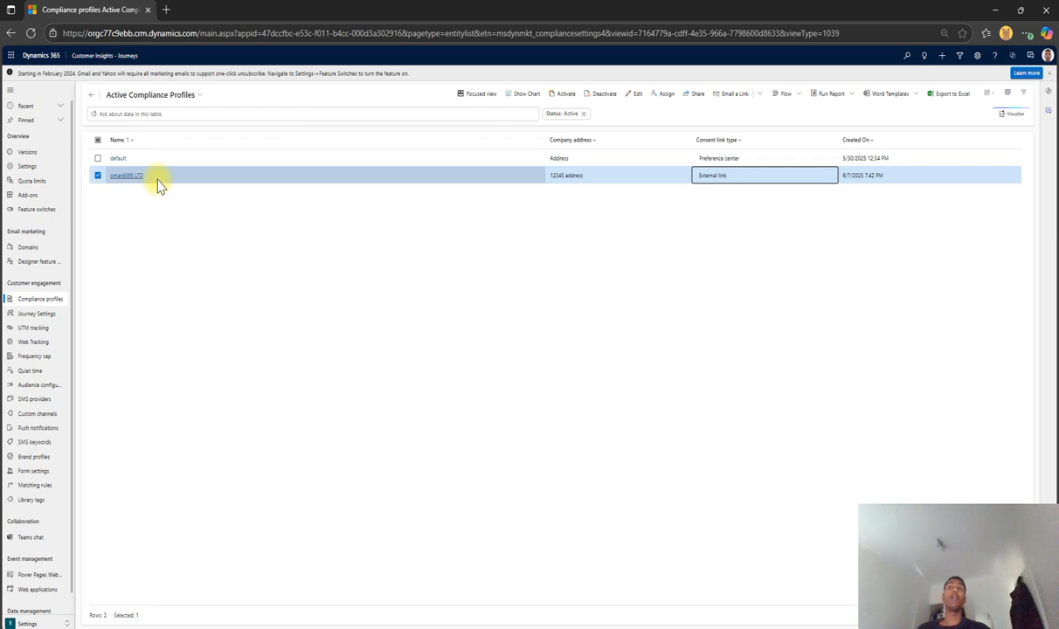
- Open the omard365 LTD compliance profile, examine its external link setting, and return to the compliance profiles list
{"action": "left_click", "coordinate": [558, 178]}
{"action": "double_click", "coordinate": [557, 179]}
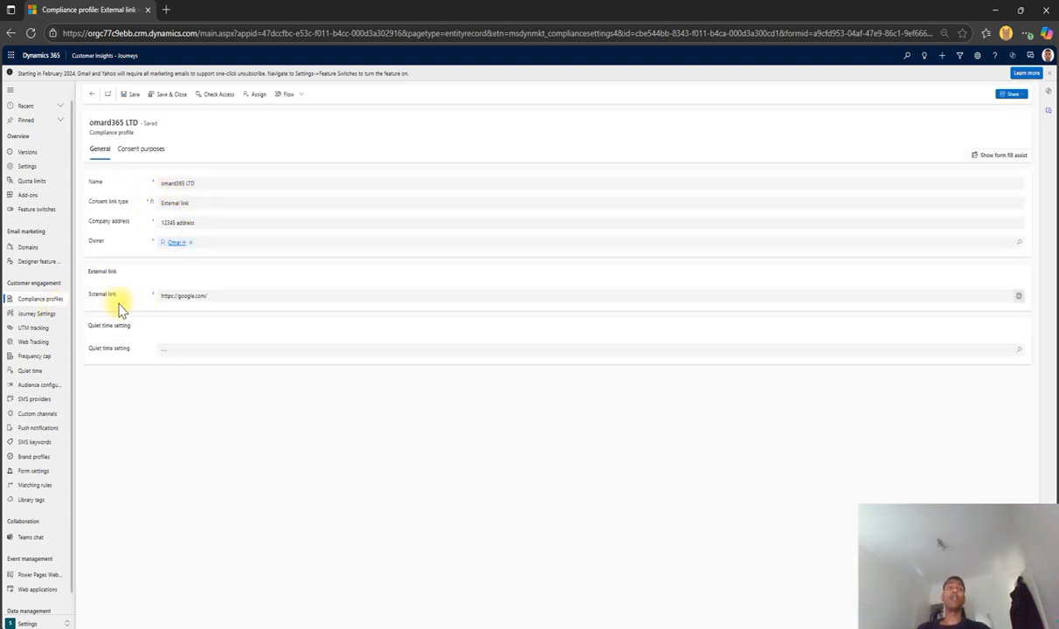
{"action": "left_click_drag", "start_coordinate": [96, 296], "coordinate": [123, 299]}
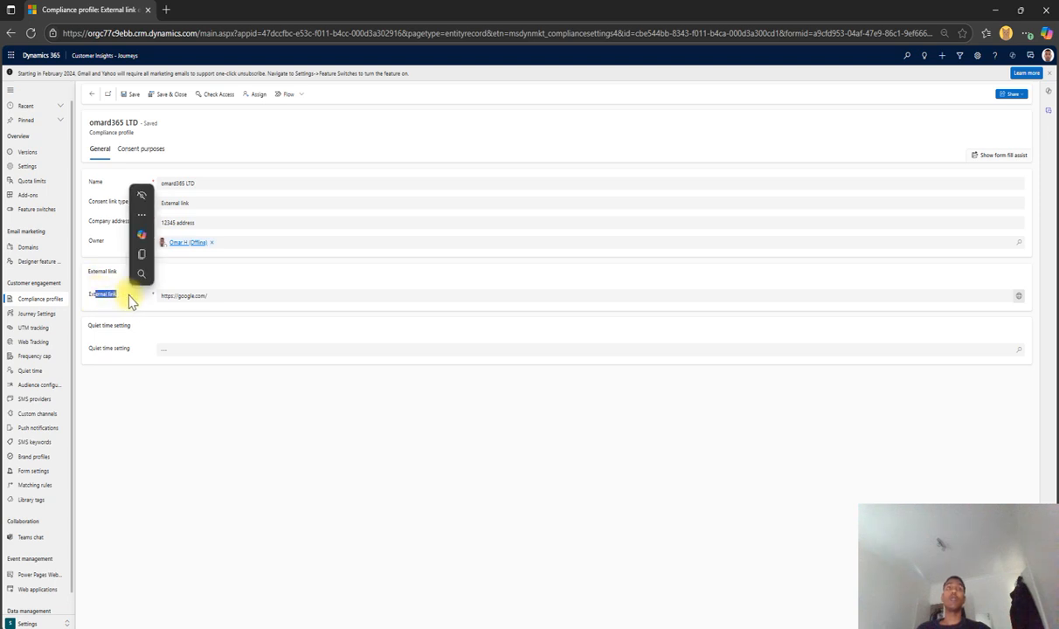
{"action": "left_click", "coordinate": [121, 297]}
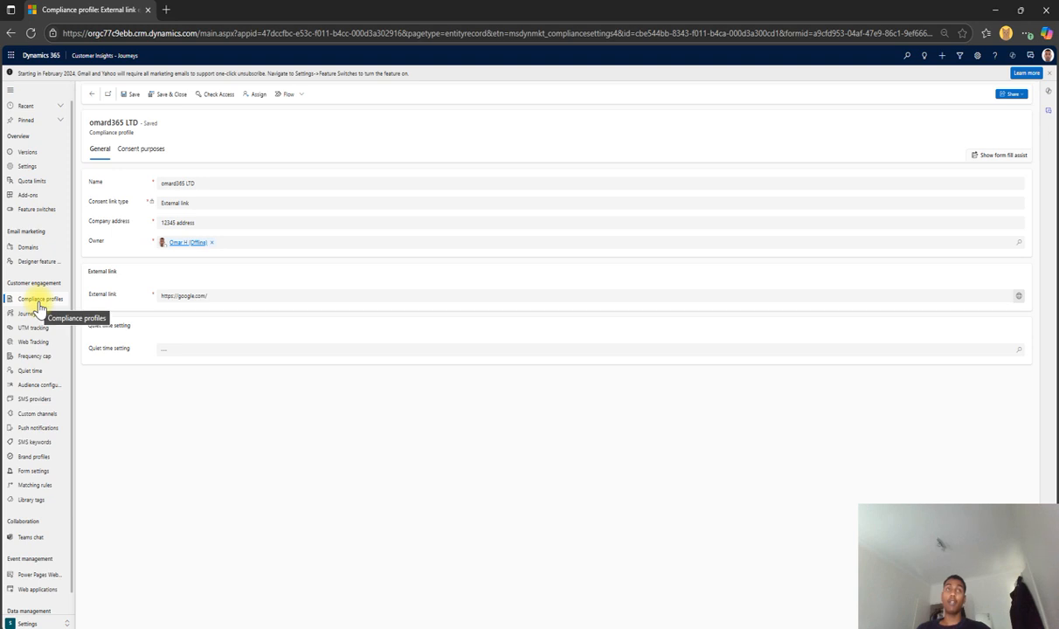
{"action": "left_click_drag", "start_coordinate": [118, 296], "coordinate": [103, 298]}
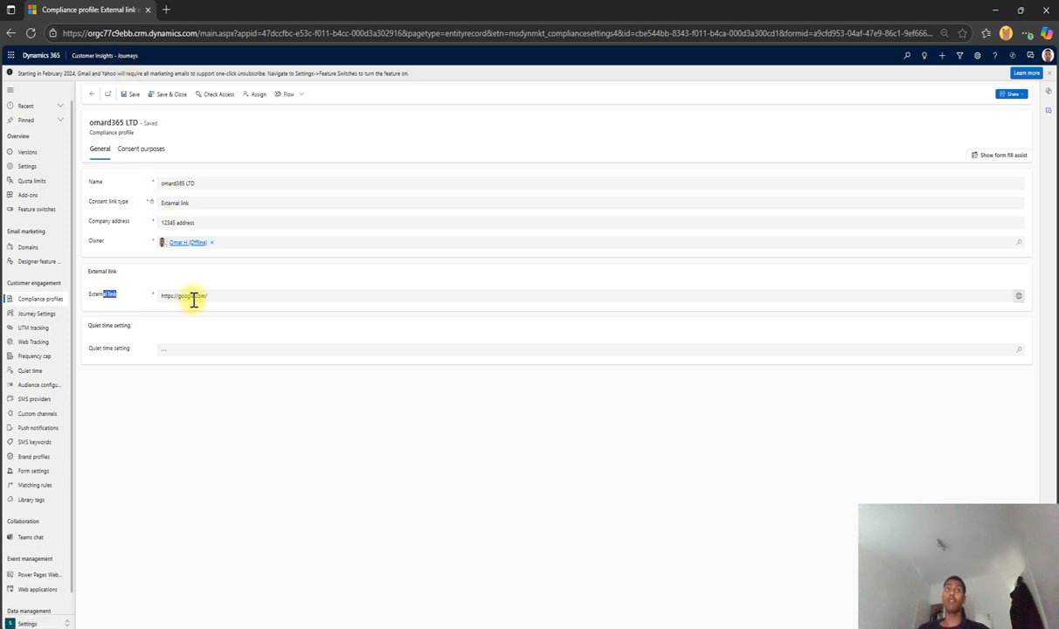
{"action": "left_click", "coordinate": [91, 94]}
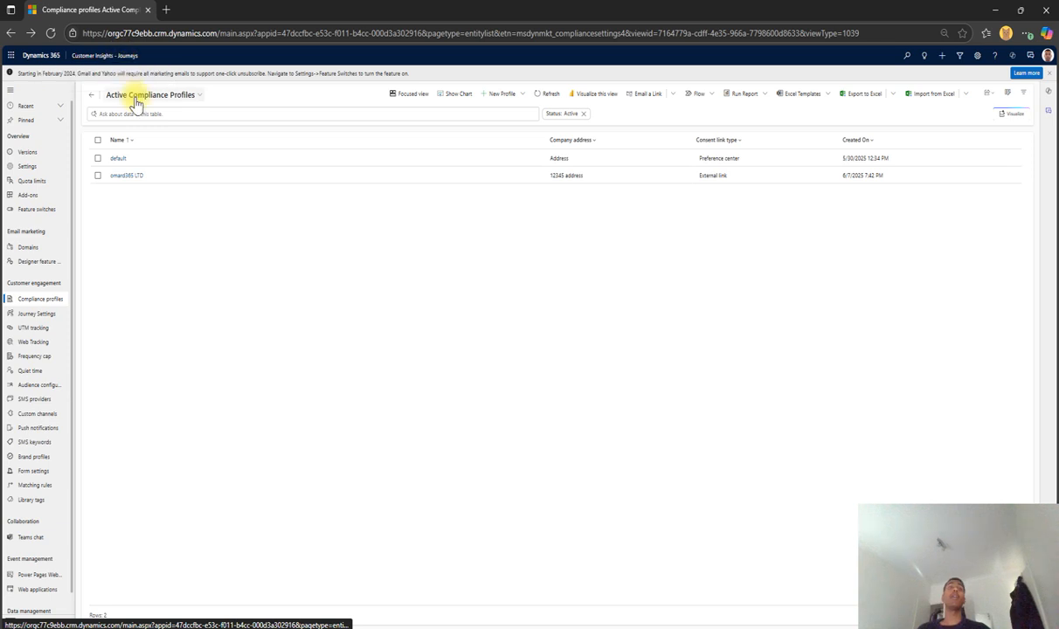
- Open the default compliance profile, view its linked default Preference Center, and return to the profile
{"action": "left_click", "coordinate": [724, 162]}
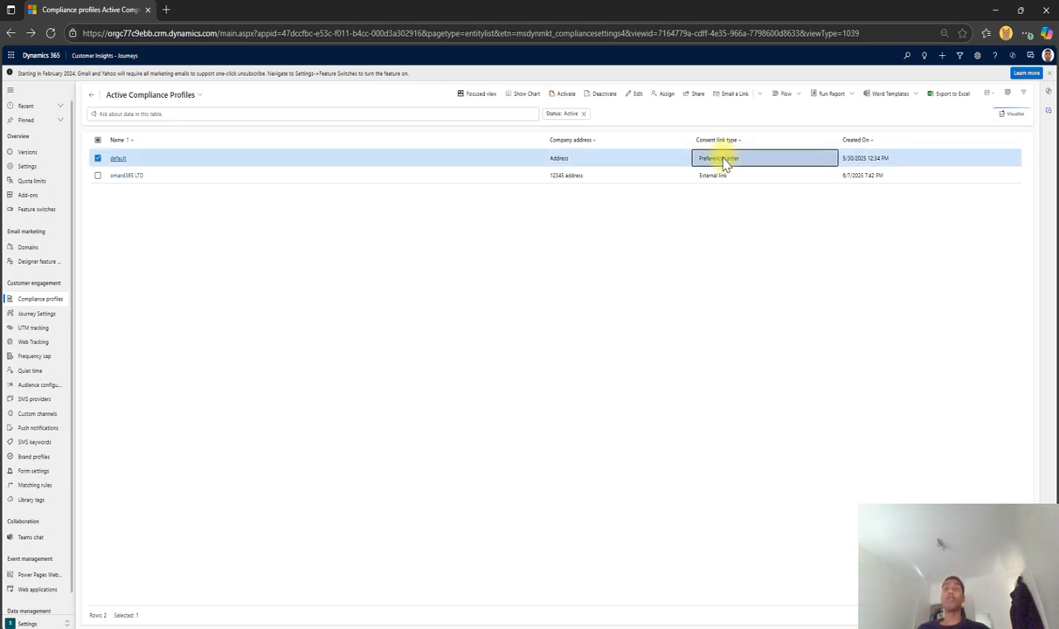
{"action": "double_click", "coordinate": [722, 163]}
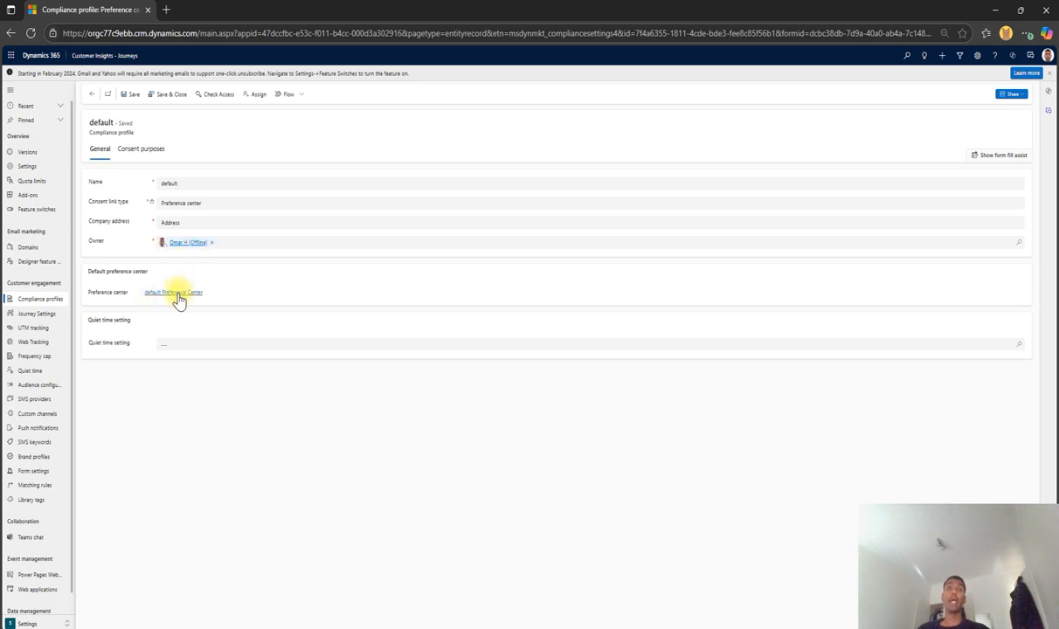
{"action": "left_click", "coordinate": [179, 290]}
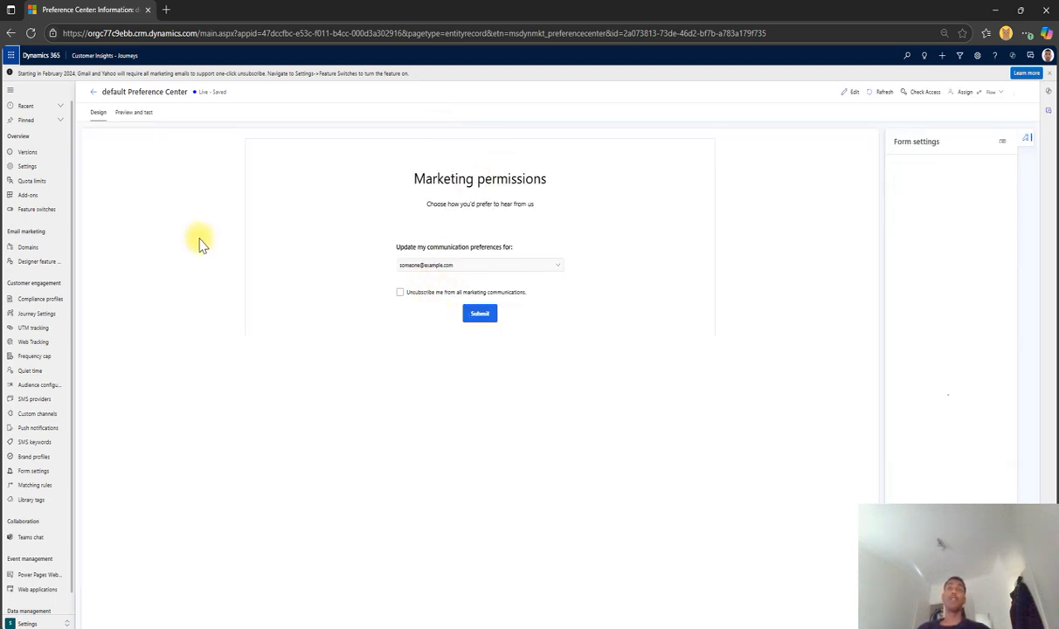
{"action": "left_click", "coordinate": [11, 33]}
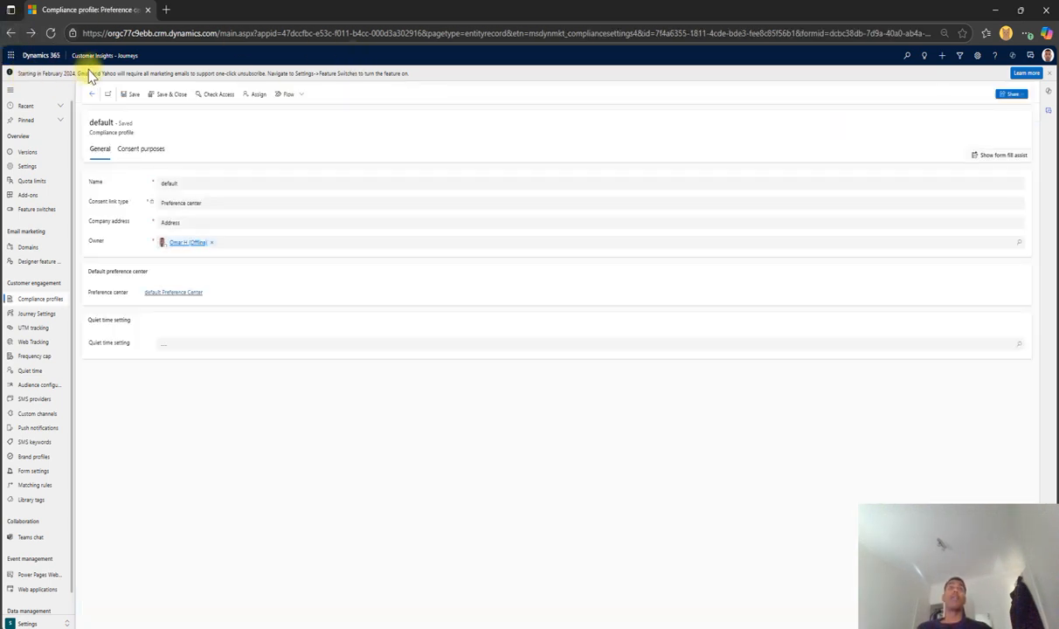
- Add a topic named "Business updates" to the Commercial purpose of the default profile and save it
{"action": "left_click", "coordinate": [154, 150]}
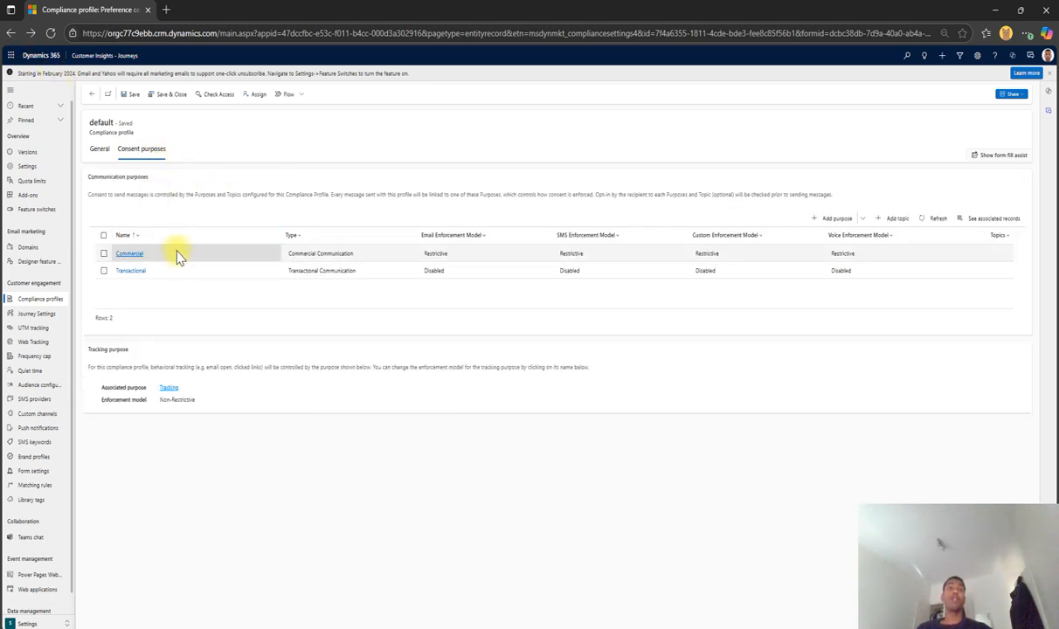
{"action": "double_click", "coordinate": [174, 254]}
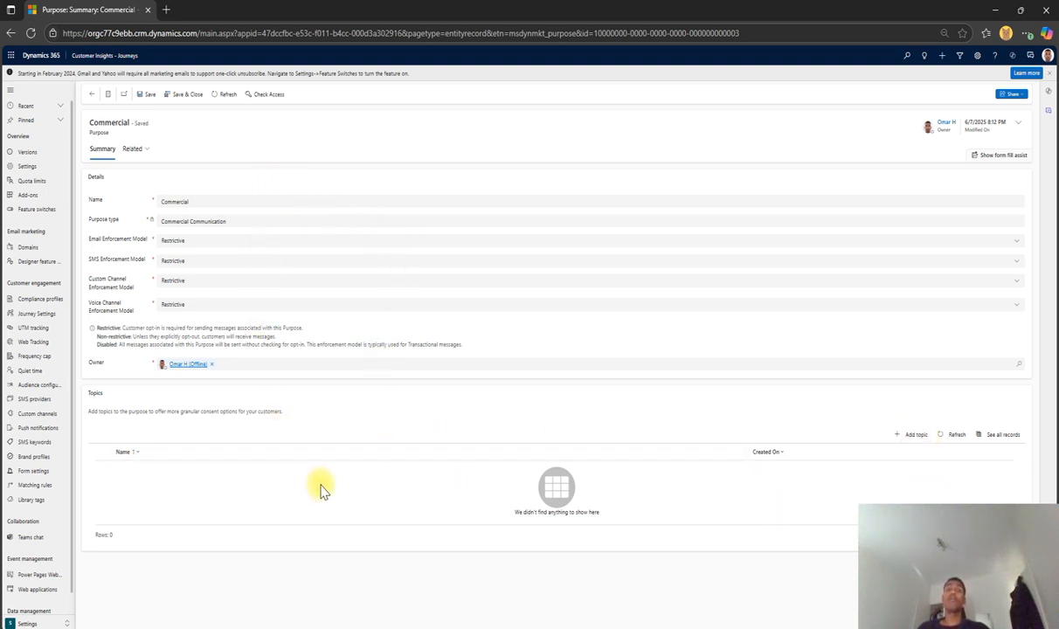
{"action": "left_click", "coordinate": [918, 436]}
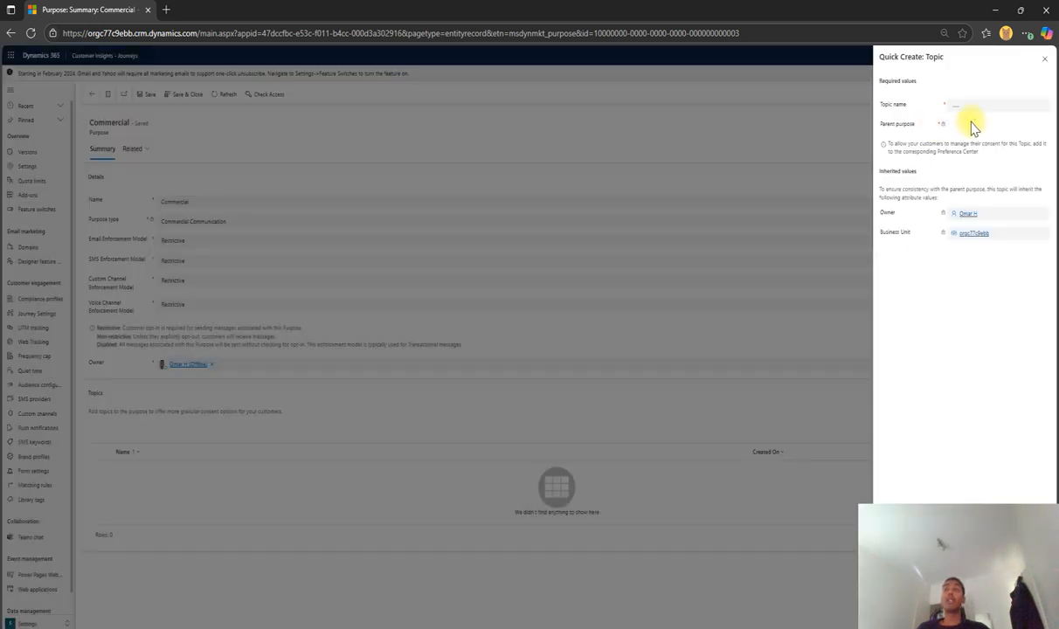
{"action": "left_click", "coordinate": [967, 106]}
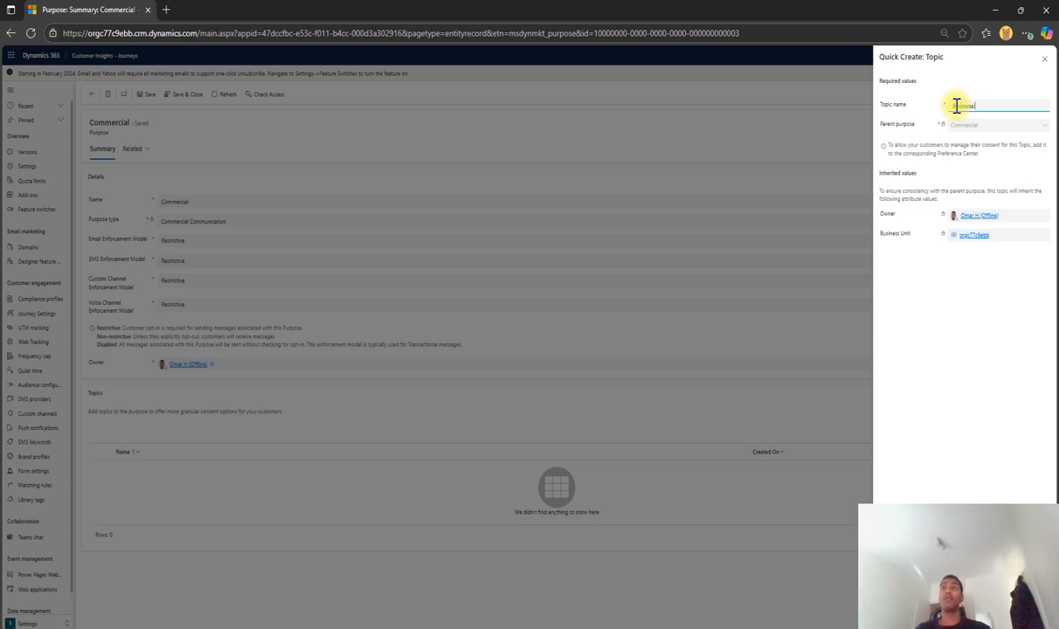
{"action": "type", "text": "Business upda"}
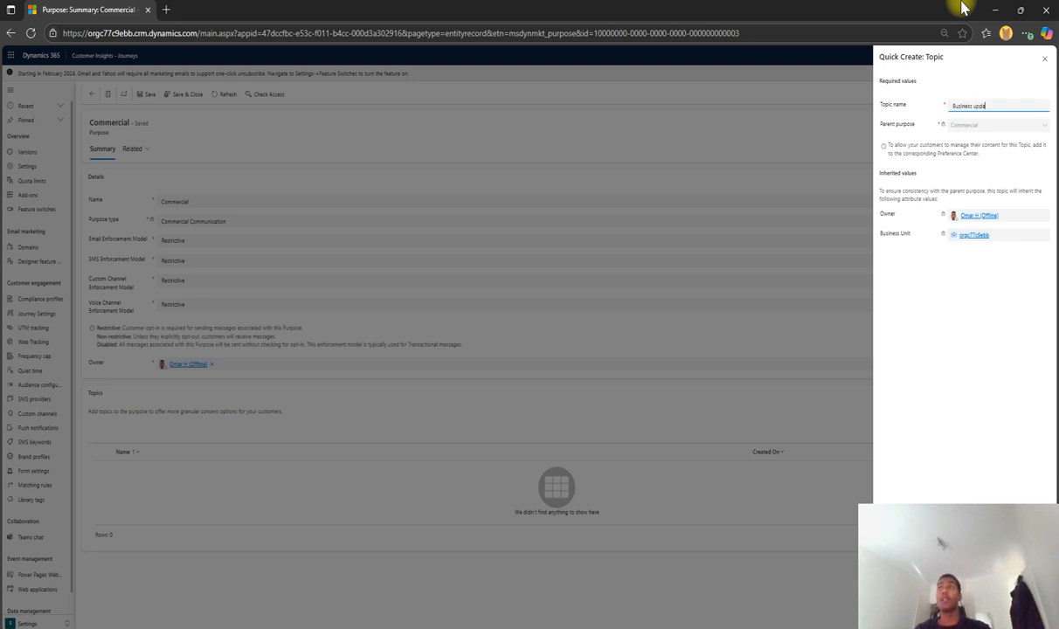
{"action": "type", "text": "tes"}
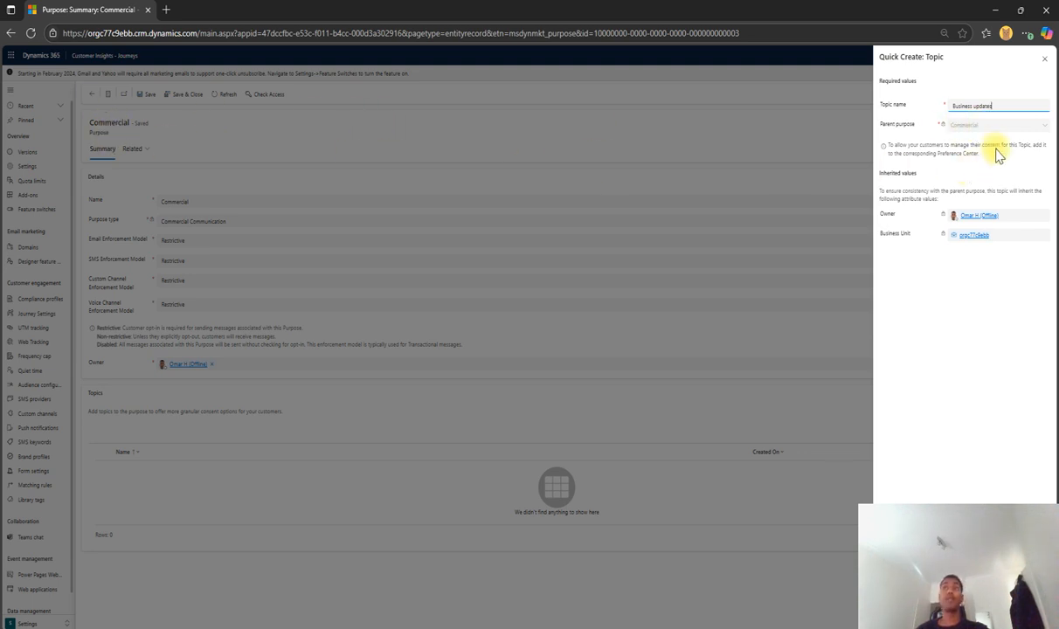
{"action": "left_click", "coordinate": [971, 130]}
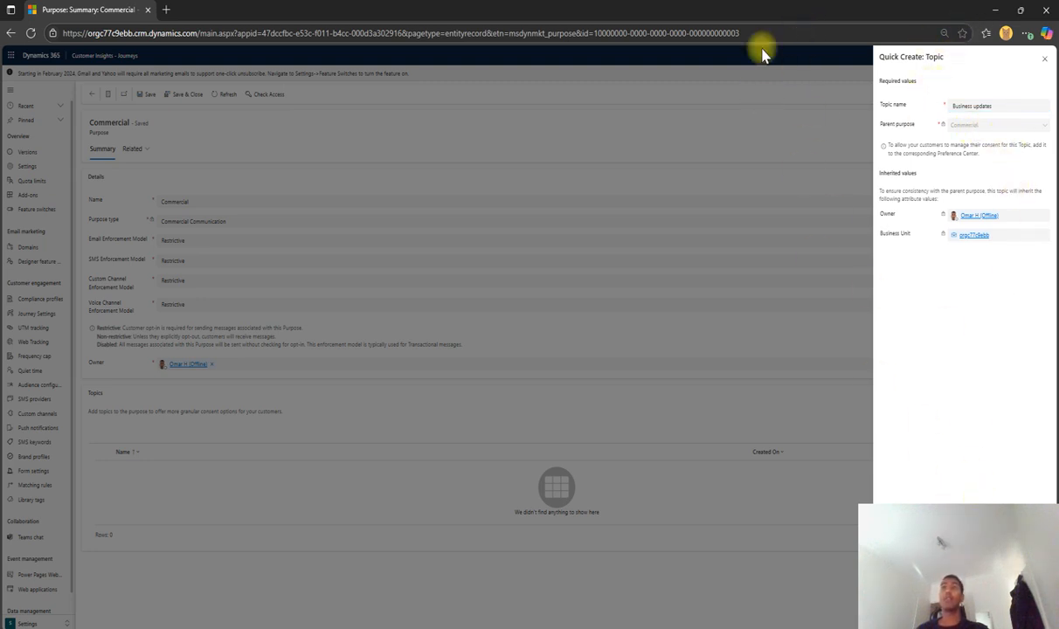
{"action": "left_click_drag", "start_coordinate": [769, 18], "coordinate": [571, 47]}
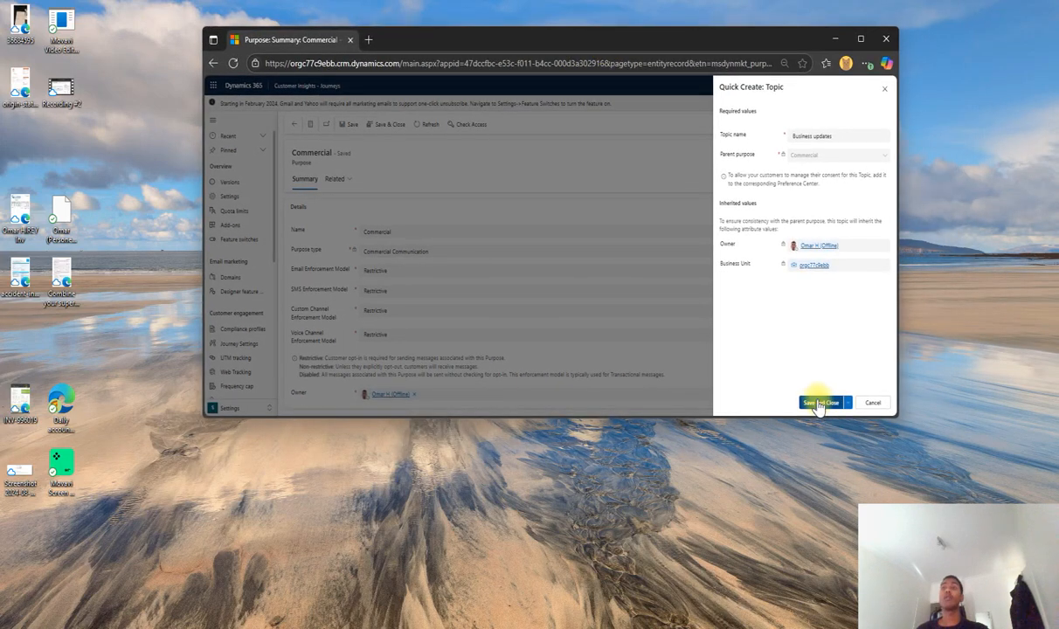
{"action": "left_click", "coordinate": [819, 403]}
{"action": "left_click", "coordinate": [861, 39]}
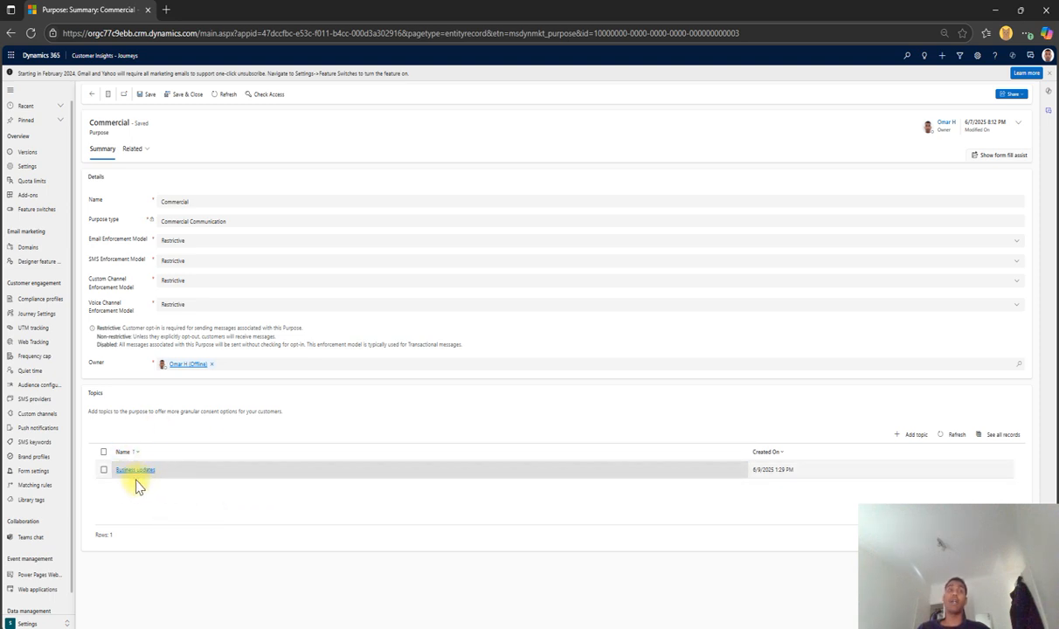
- Return to the default profile's general details and open its default Preference Center for live editing
{"action": "left_click", "coordinate": [94, 94]}
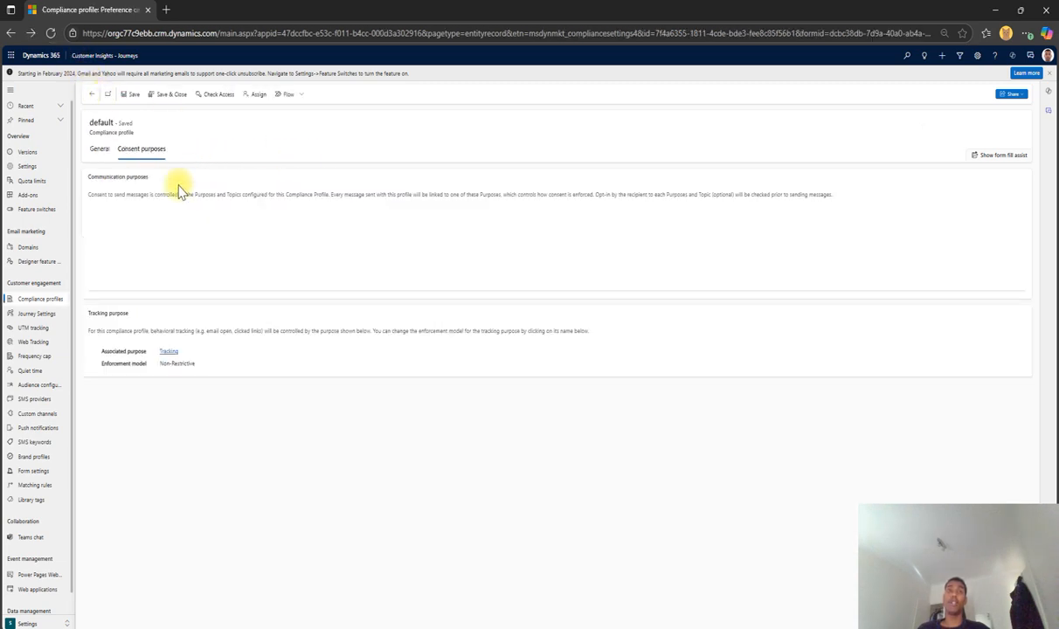
{"action": "left_click", "coordinate": [100, 149]}
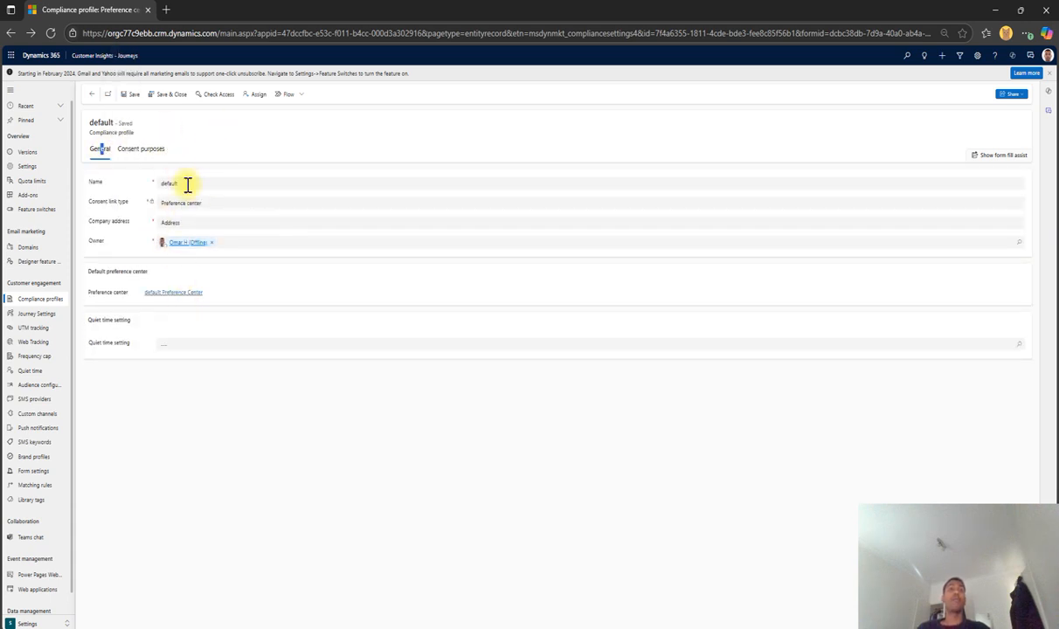
{"action": "left_click", "coordinate": [173, 294]}
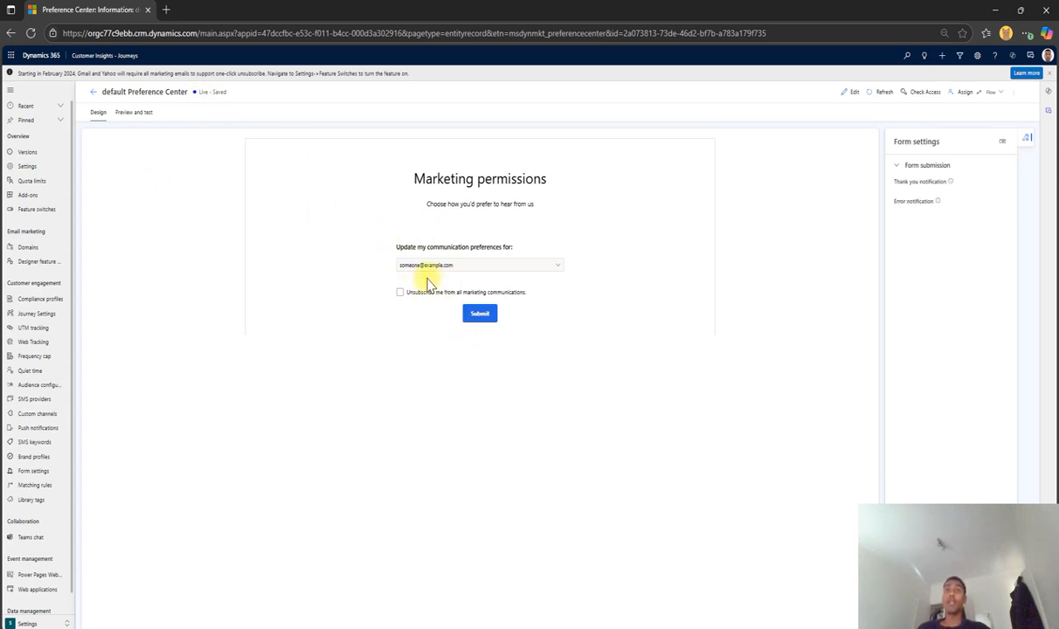
{"action": "left_click", "coordinate": [851, 93]}
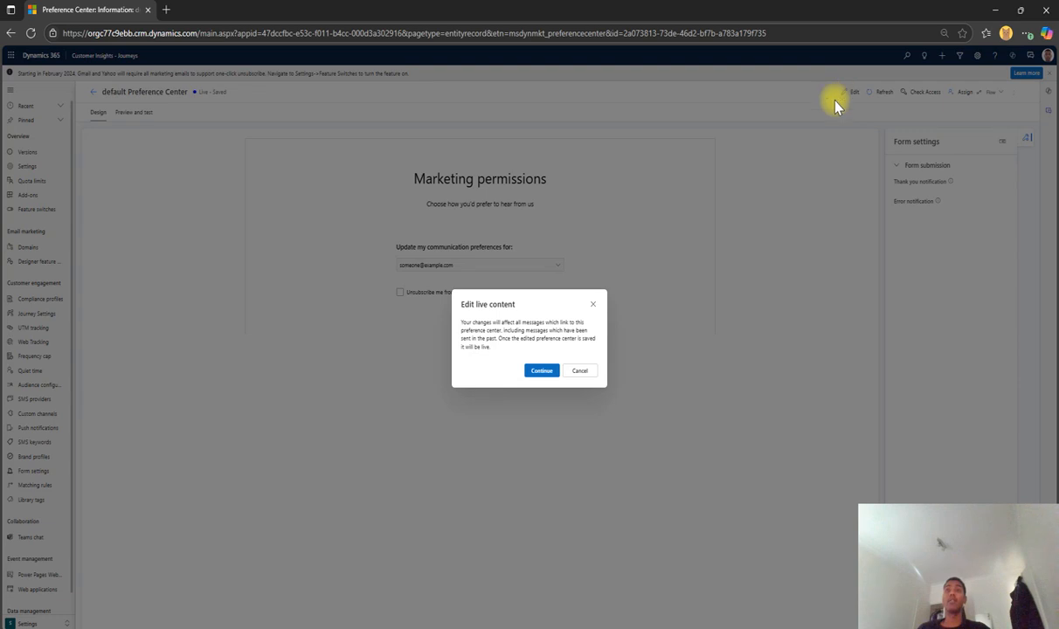
{"action": "left_click", "coordinate": [539, 372]}
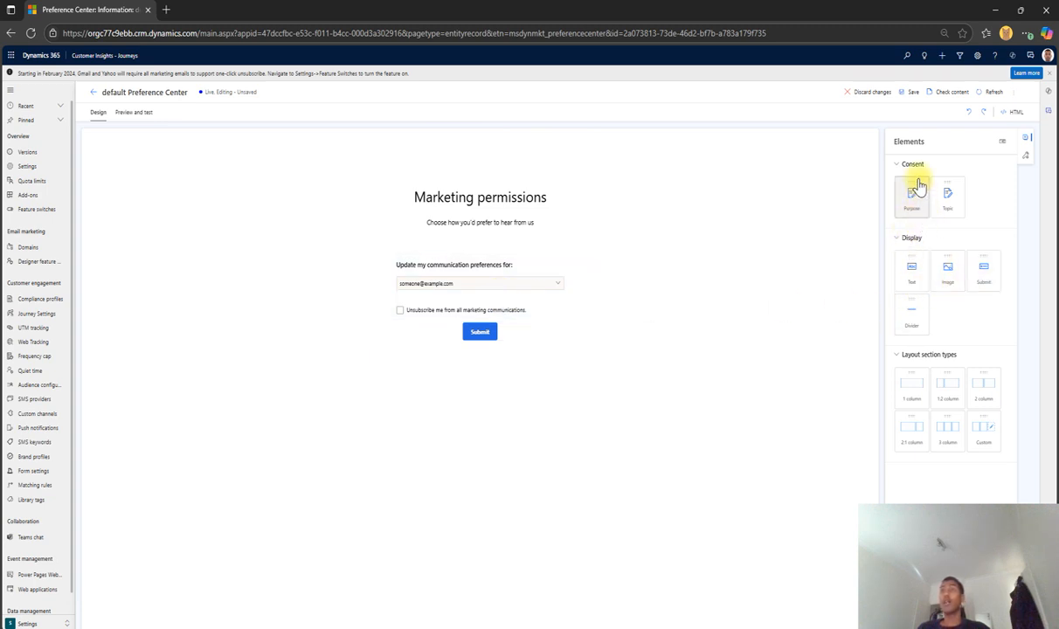
- Add a Topic element above the unsubscribe checkbox, using the Commercial purpose, the Business updates topic and the "Opt-in for the topic" behavior
{"action": "left_click_drag", "start_coordinate": [941, 199], "coordinate": [445, 309]}
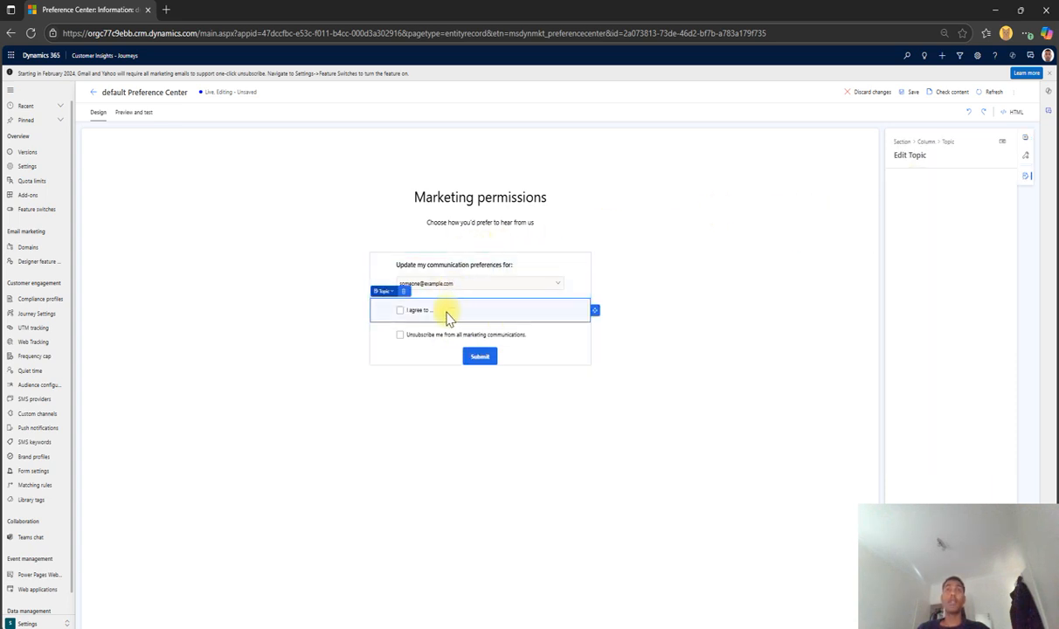
{"action": "left_click", "coordinate": [432, 311]}
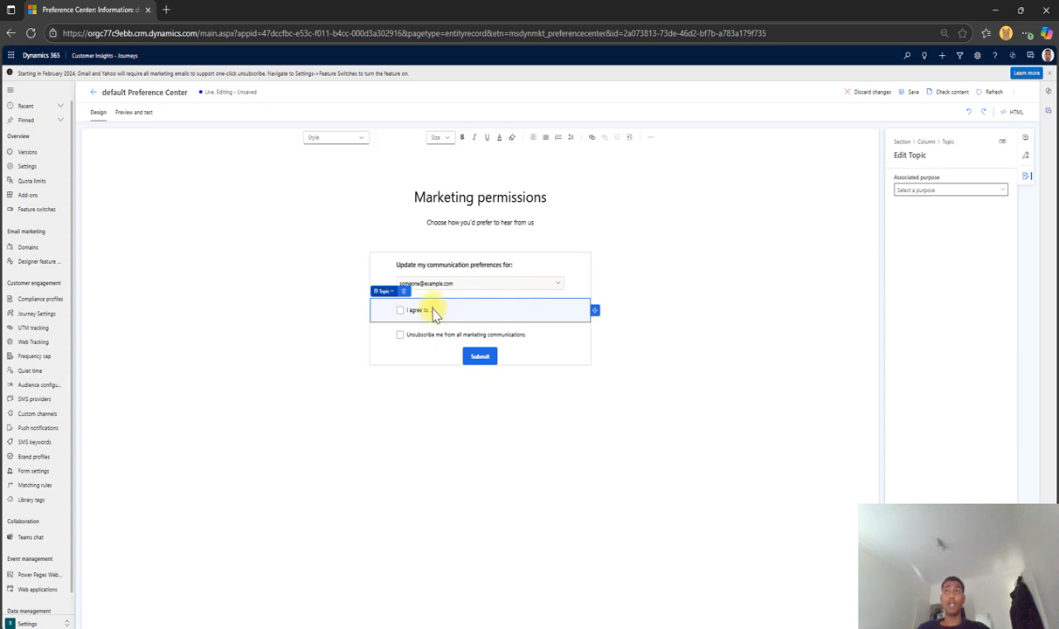
{"action": "left_click", "coordinate": [950, 192]}
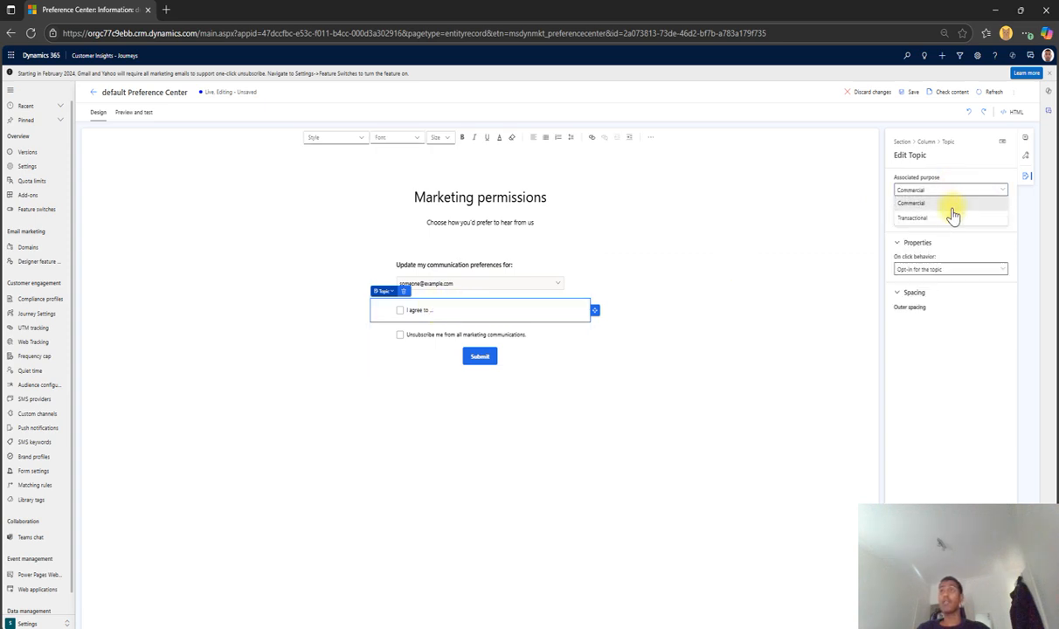
{"action": "left_click", "coordinate": [909, 199]}
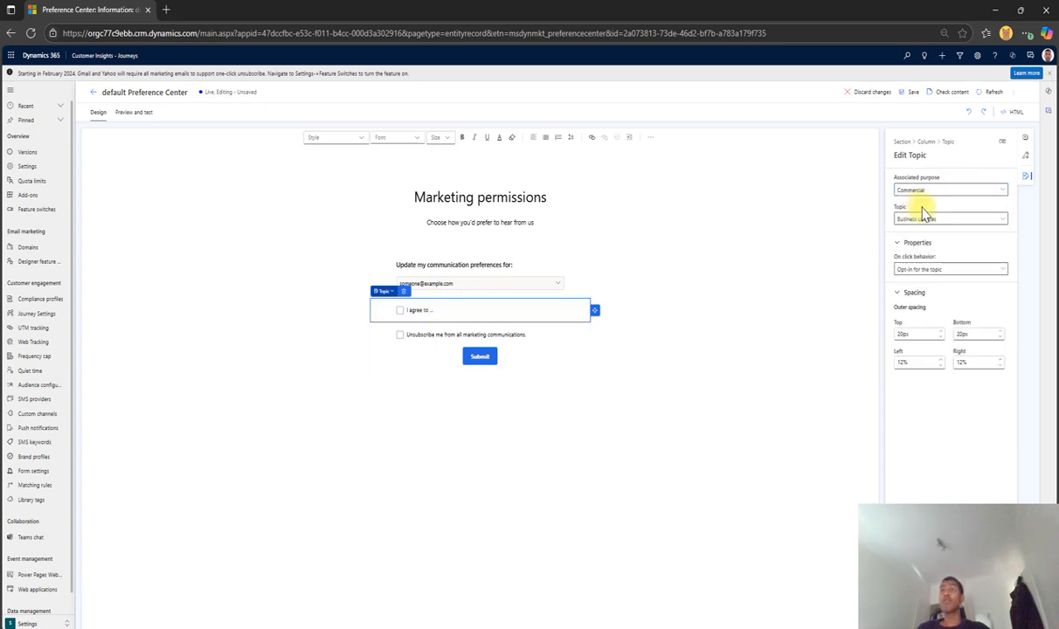
{"action": "left_click", "coordinate": [928, 272]}
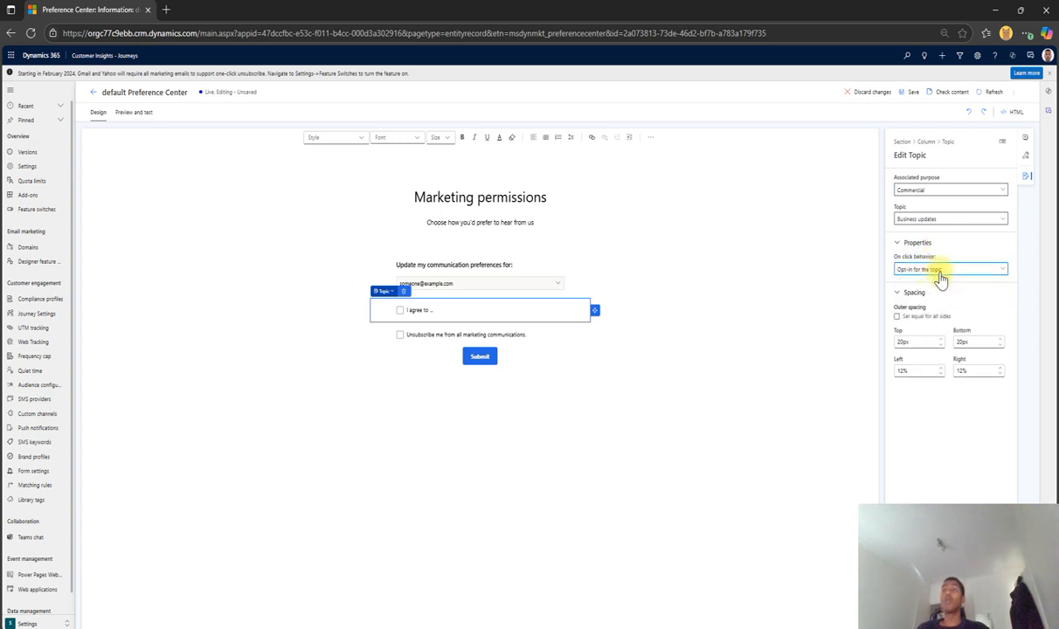
{"action": "left_click", "coordinate": [928, 282]}
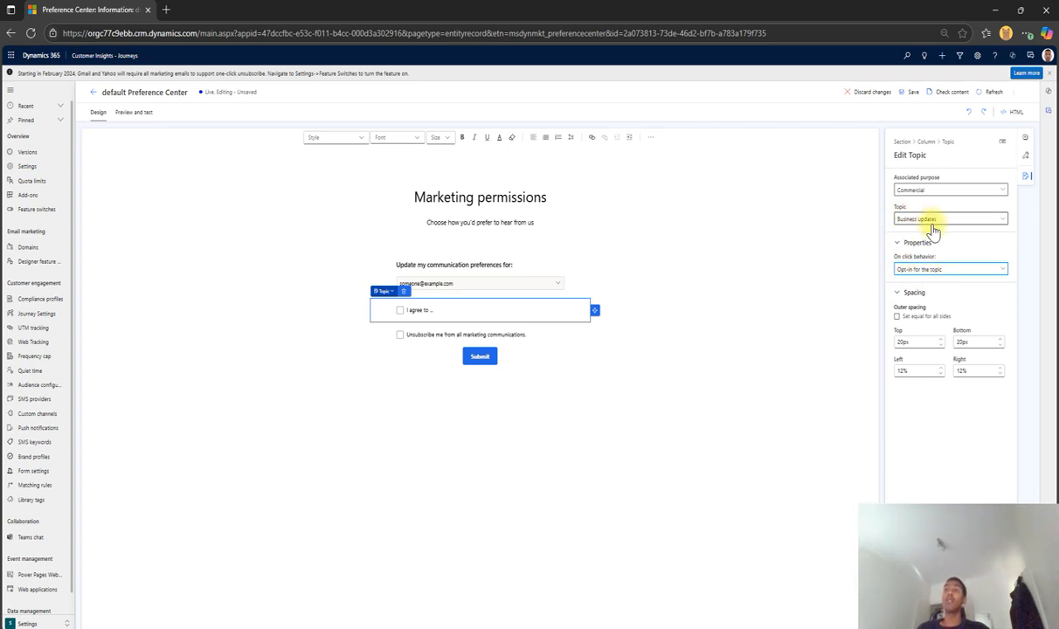
- Replace the new topic checkbox's placeholder label with "Subscribe to business updates"
{"action": "left_click", "coordinate": [442, 313]}
{"action": "key", "text": "BackSpace"}
{"action": "key", "text": "BackSpace"}
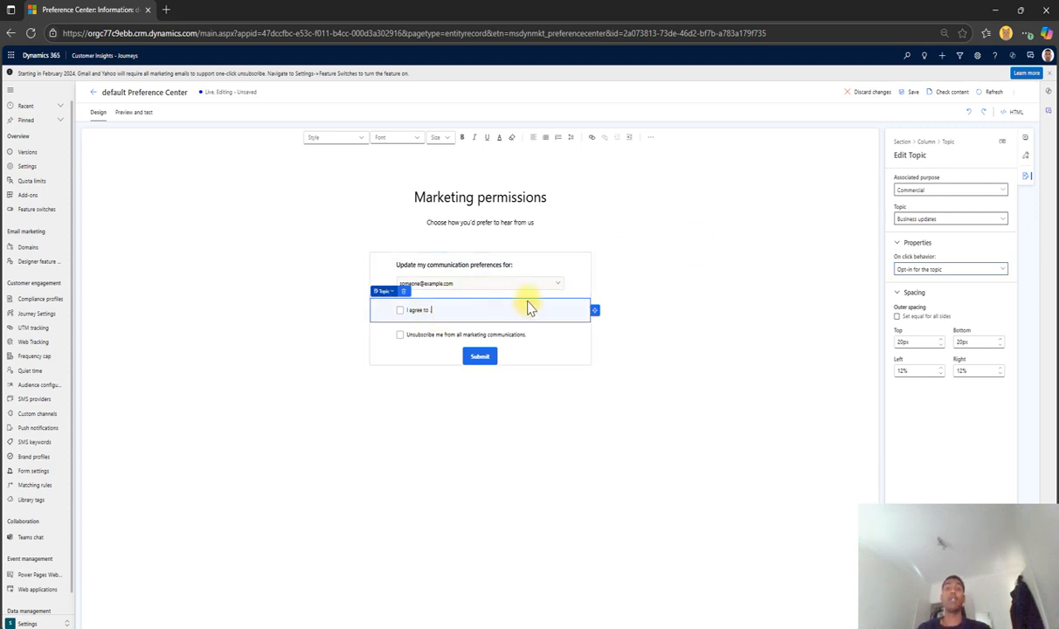
{"action": "key", "text": "BackSpace"}
{"action": "key", "text": "BackSpace"}
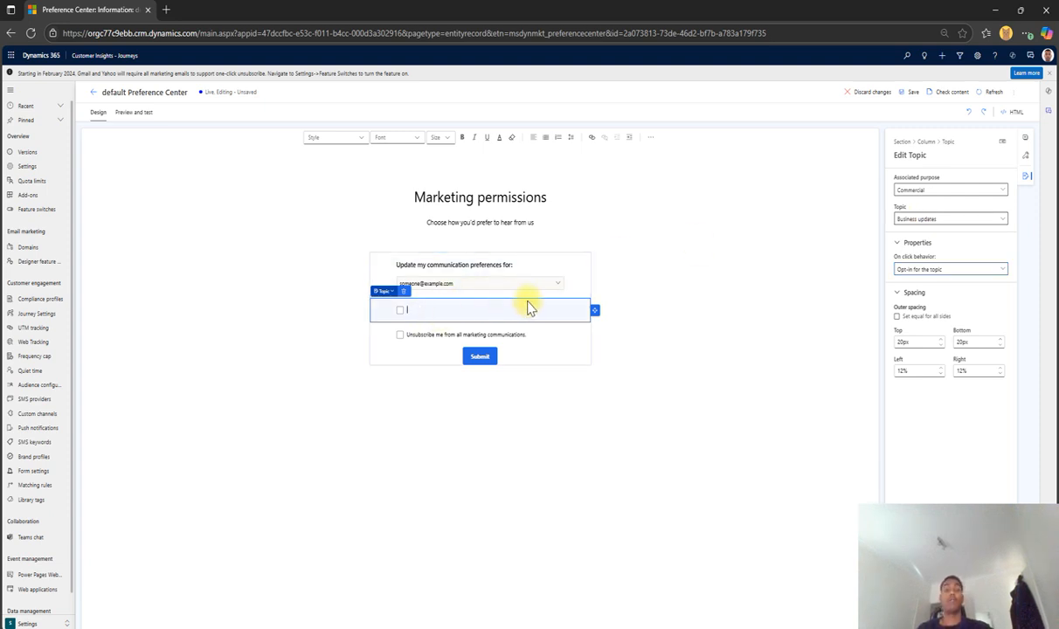
{"action": "type", "text": "Sub"}
{"action": "key", "text": "BackSpace"}
{"action": "key", "text": "BackSpace"}
{"action": "key", "text": "BackSpace"}
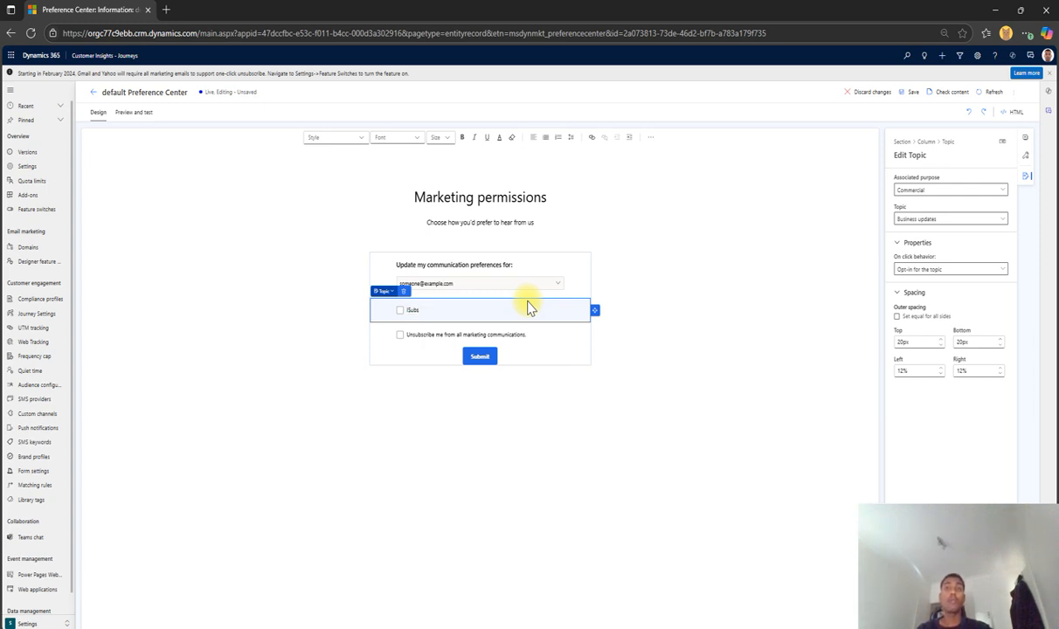
{"action": "type", "text": "cribe to"}
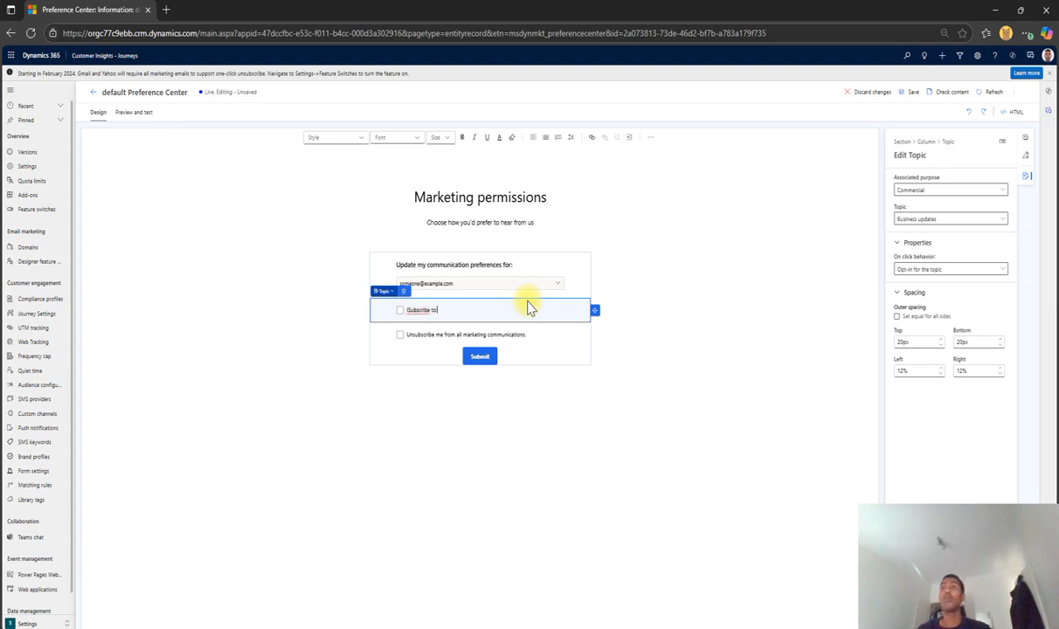
{"action": "type", "text": " business upd"}
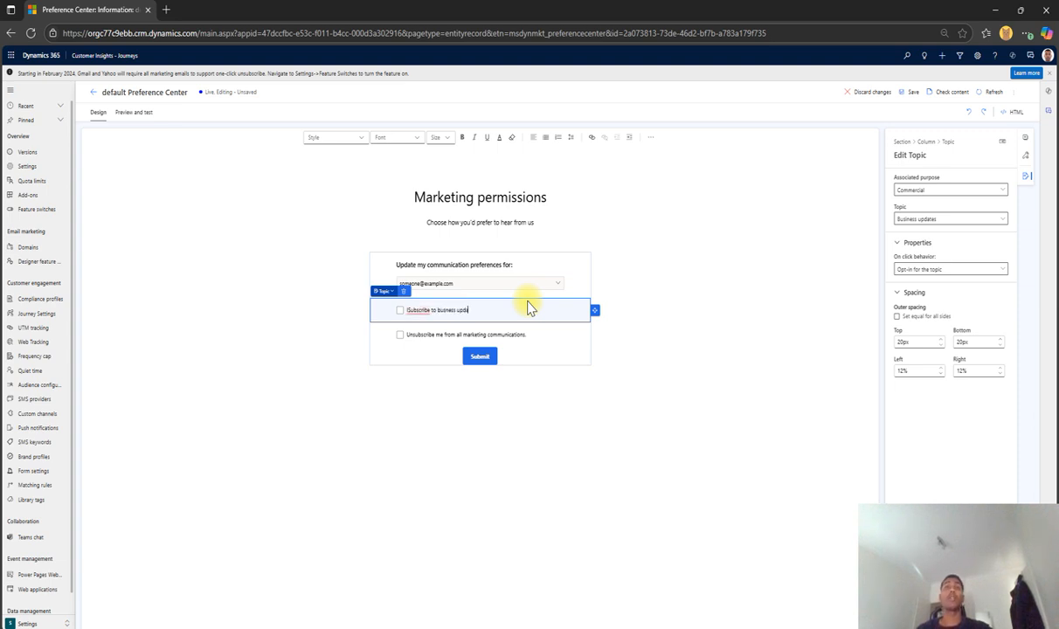
{"action": "type", "text": "ates"}
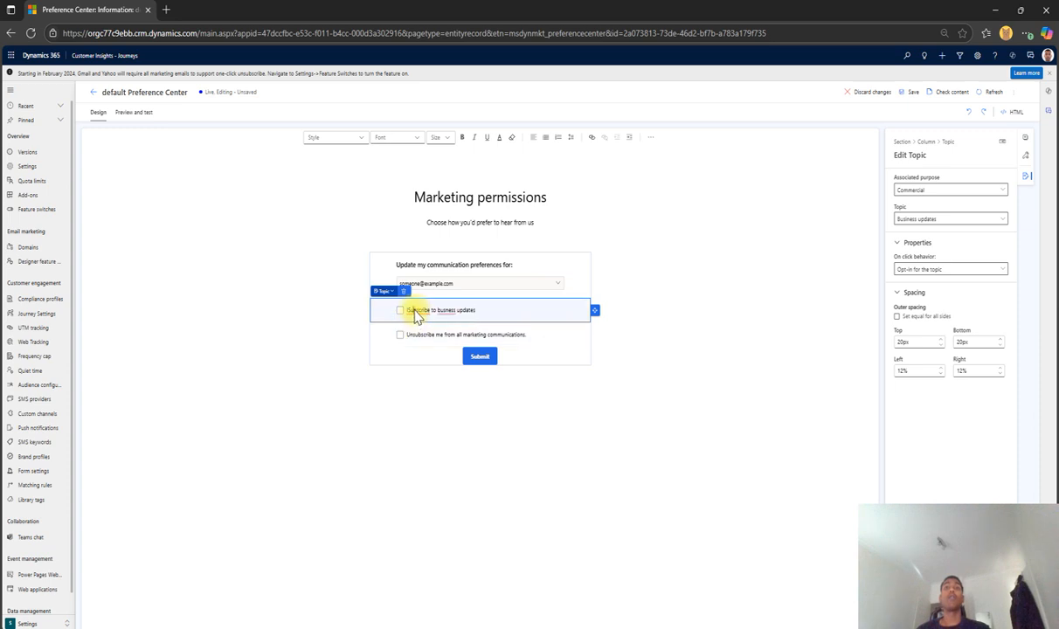
- Clear the spelling flags on "Subscribe" and "business" in the topic label and save the live preference center
{"action": "right_click", "coordinate": [414, 311]}
{"action": "left_click", "coordinate": [432, 373]}
{"action": "right_click", "coordinate": [443, 310]}
{"action": "left_click", "coordinate": [458, 358]}
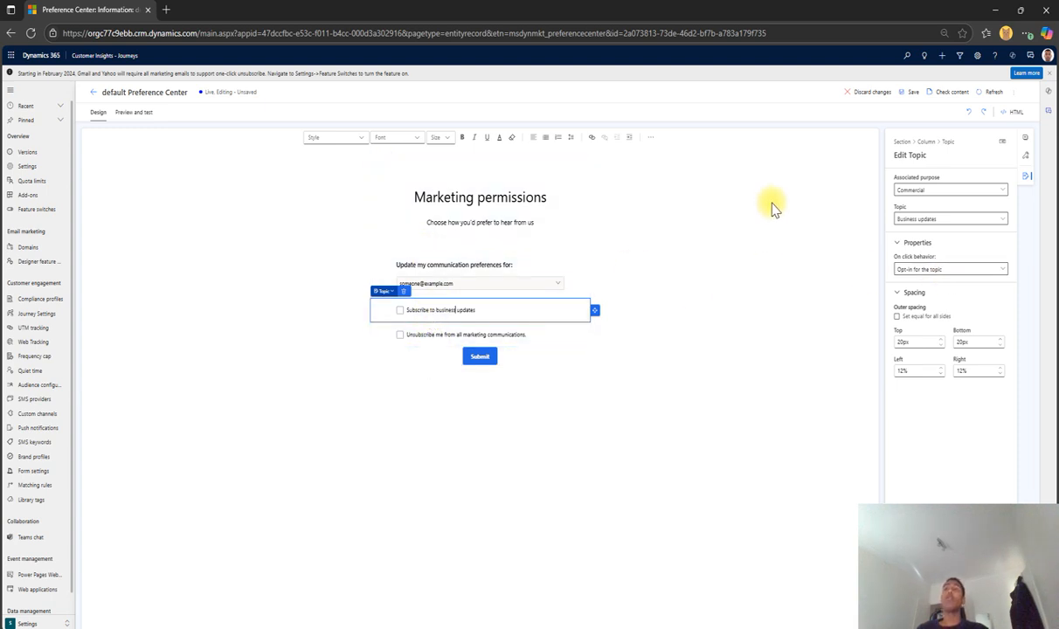
{"action": "left_click", "coordinate": [915, 97]}
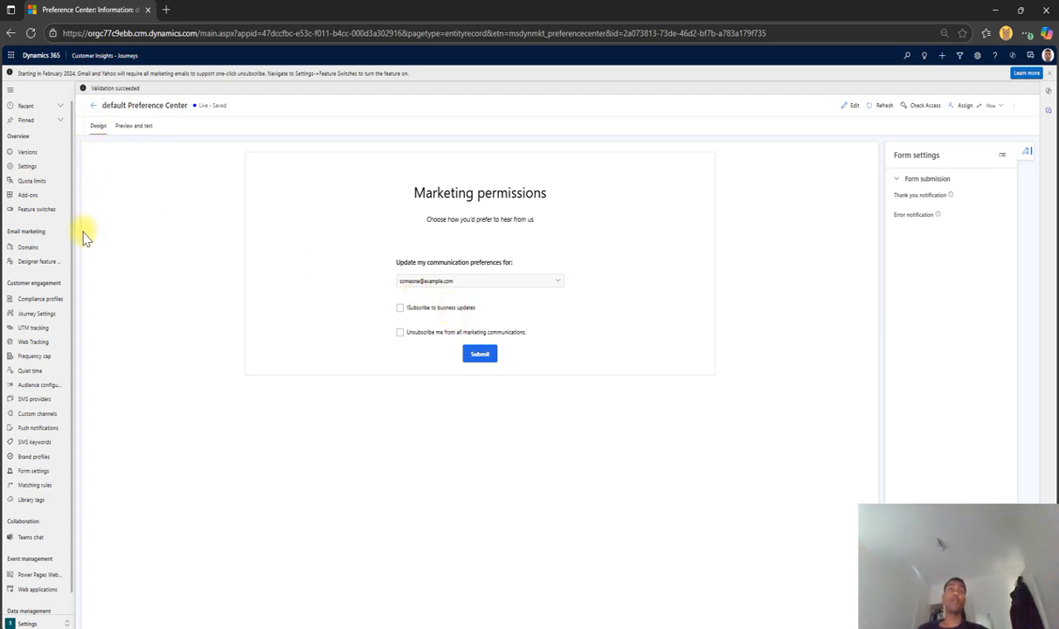
- Return to the default compliance profile and review its consent link type, company address and linked preference center
{"action": "left_click", "coordinate": [91, 106]}
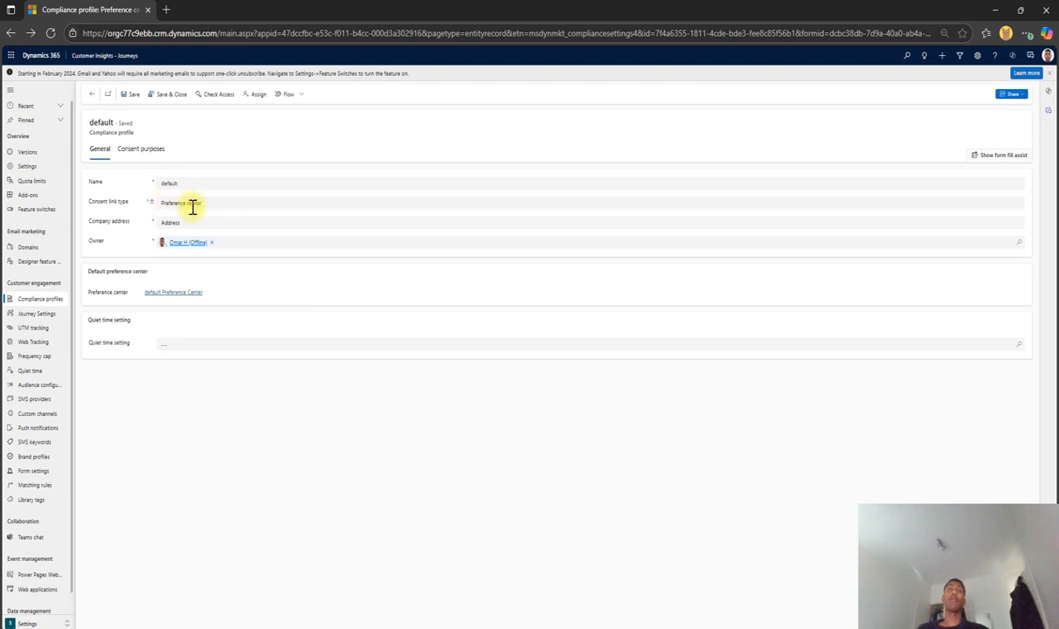
{"action": "left_click_drag", "start_coordinate": [241, 203], "coordinate": [169, 221]}
{"action": "left_click", "coordinate": [229, 248]}
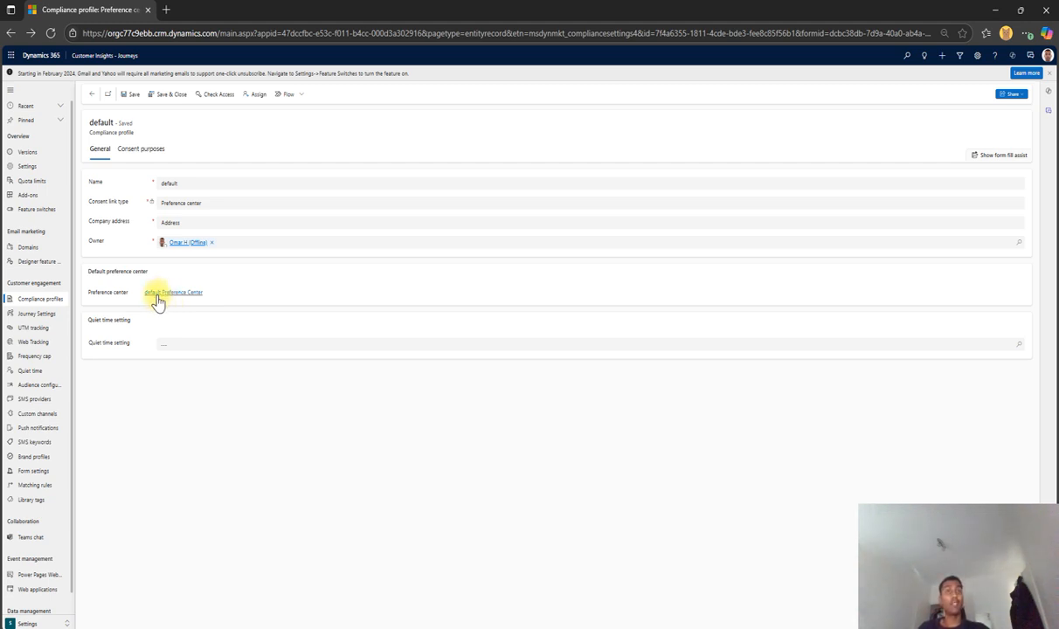
- Review the default profile's consent purposes and the Commercial purpose's enforcement models and topics, then return to the compliance profiles list
{"action": "left_click", "coordinate": [144, 151]}
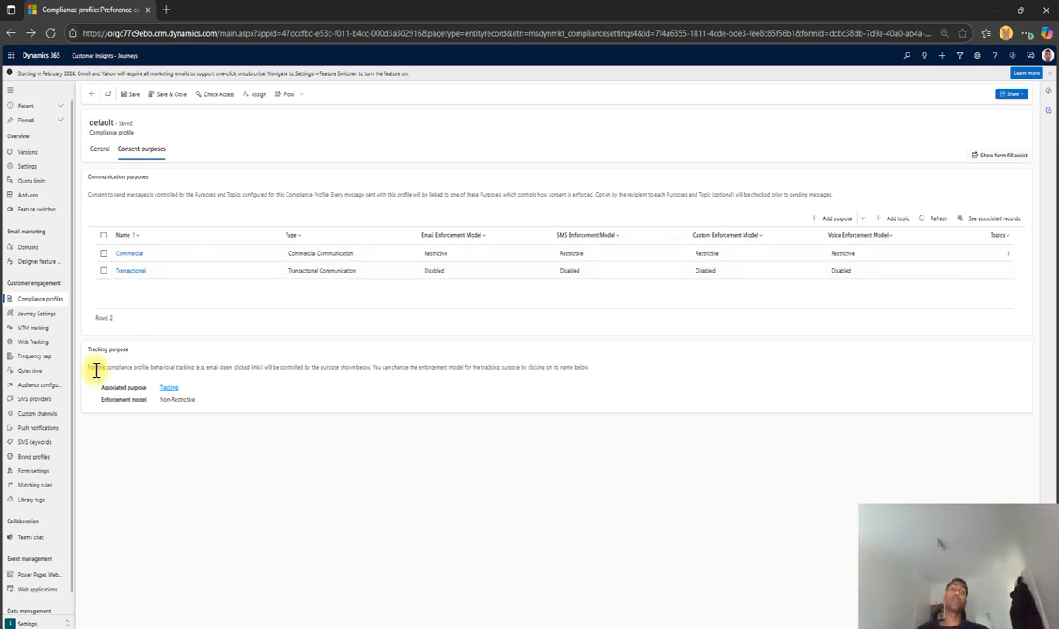
{"action": "double_click", "coordinate": [170, 253]}
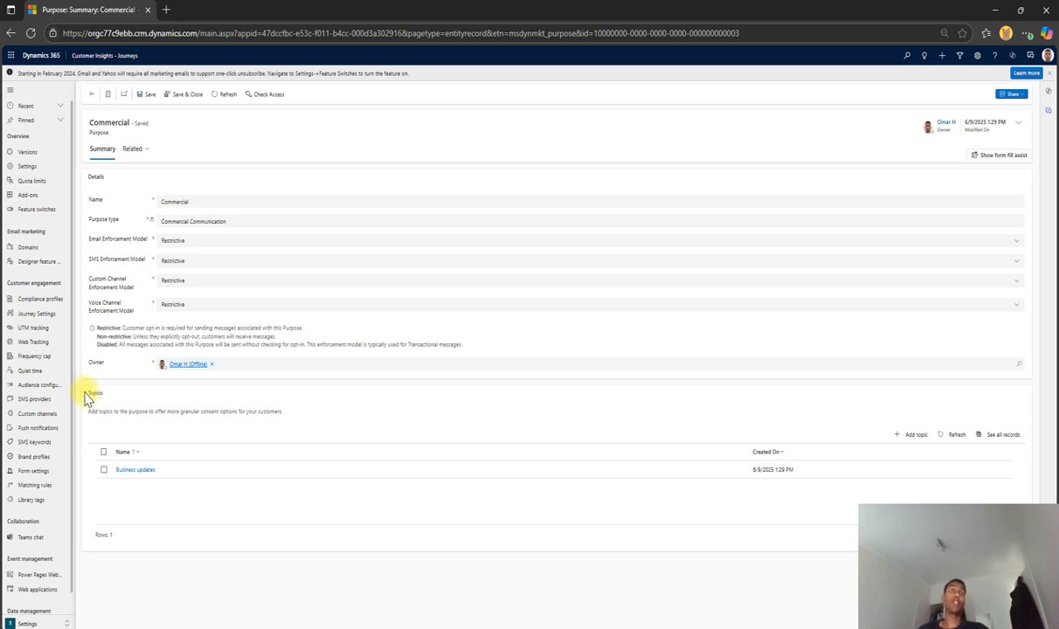
{"action": "left_click", "coordinate": [91, 94]}
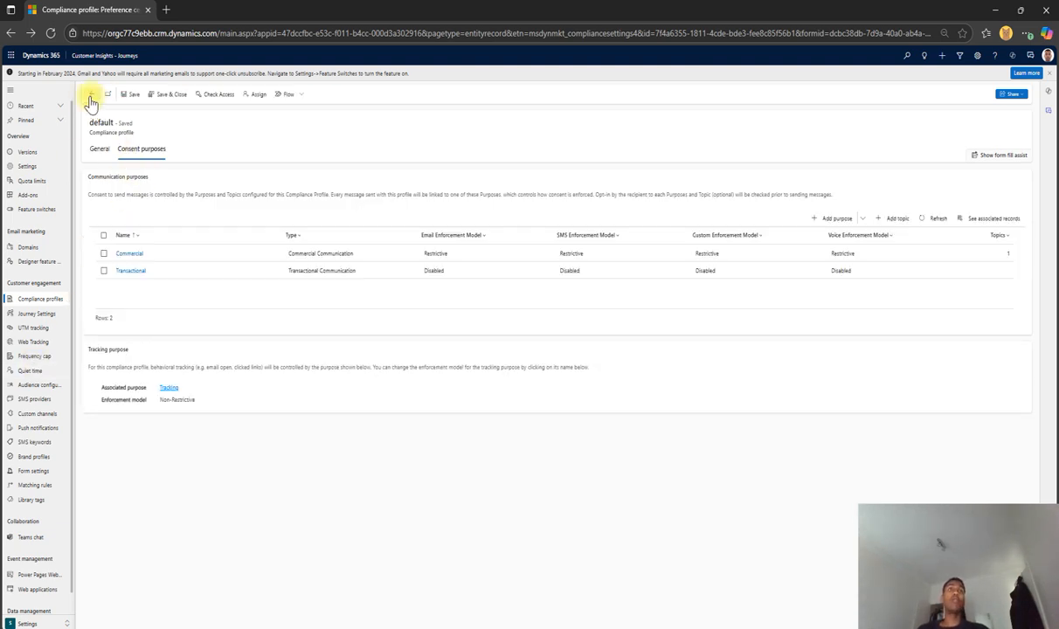
{"action": "left_click", "coordinate": [91, 96]}
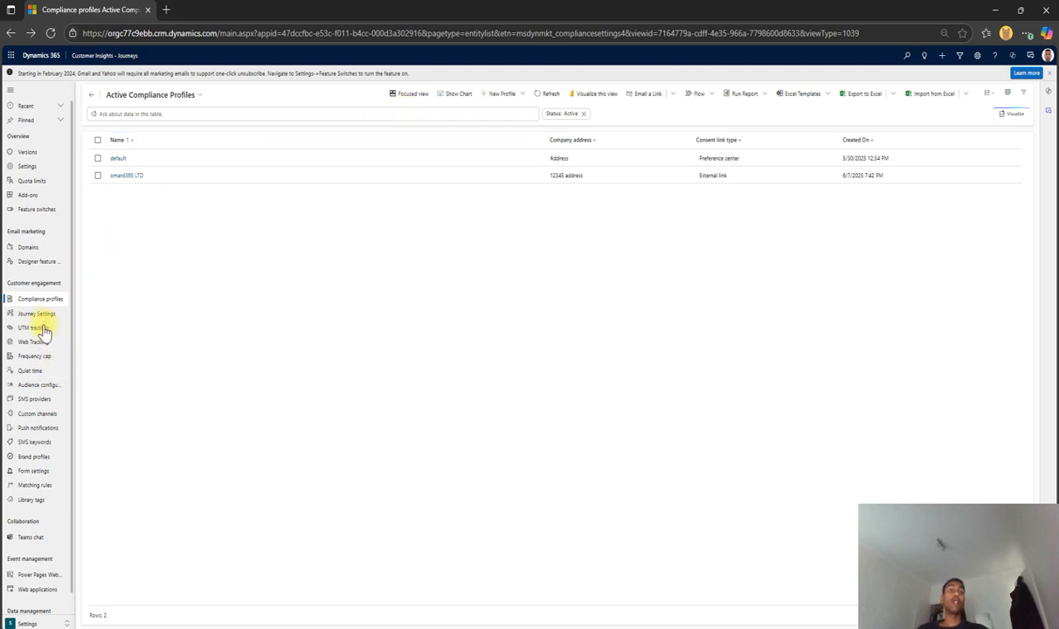
- Switch from the Settings area to Real-time journeys and open the Consent center
{"action": "scroll", "coordinate": [41, 327], "scroll_direction": "down", "scroll_amount": 1}
{"action": "left_click", "coordinate": [36, 625]}
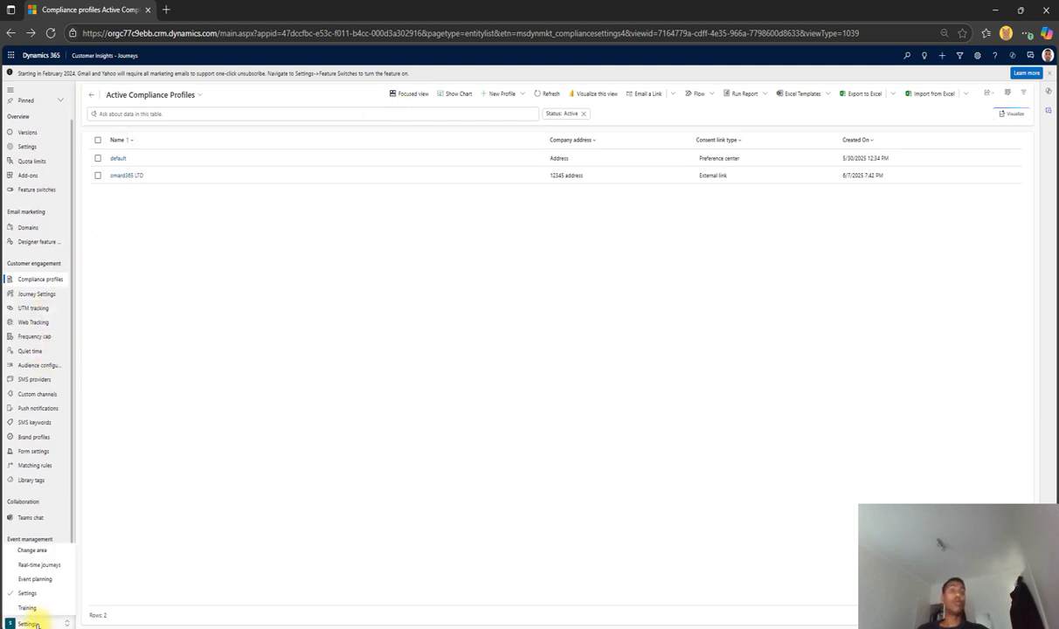
{"action": "left_click", "coordinate": [42, 568]}
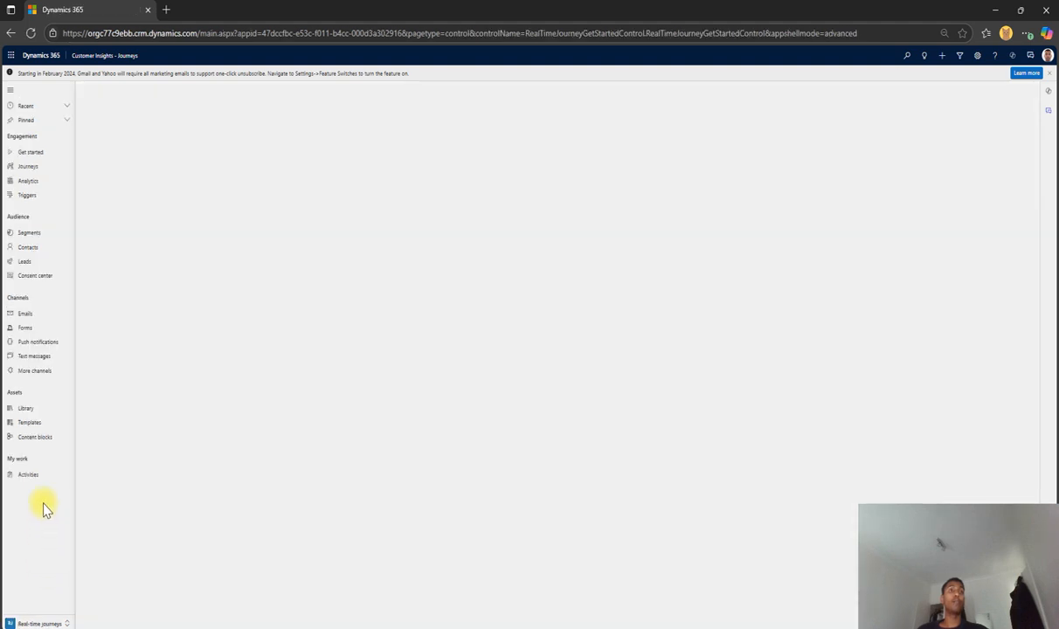
{"action": "left_click", "coordinate": [30, 276]}
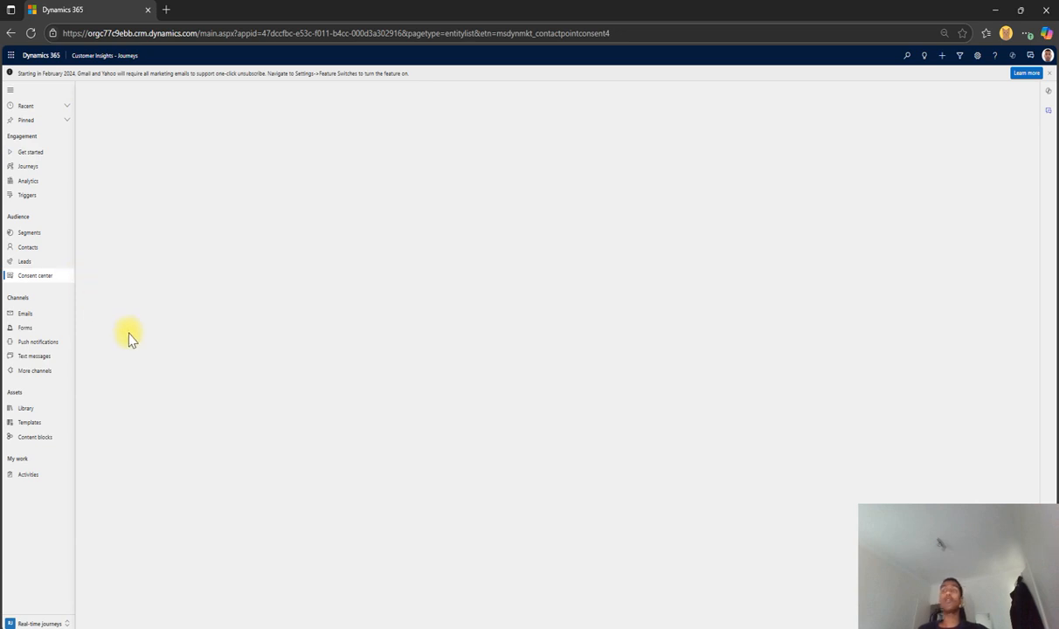